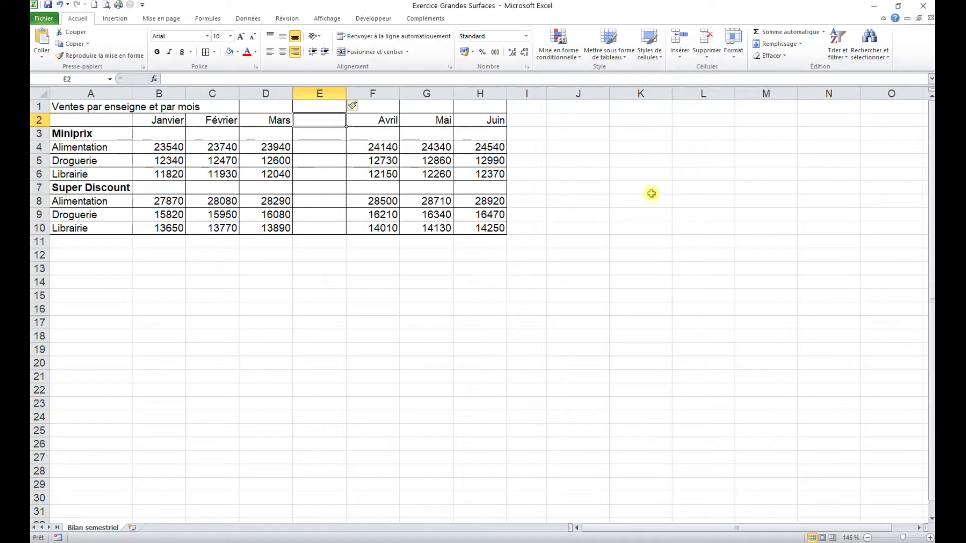
Enter the quarter headings Trim 1 in E2, between Mars and Avril, and Trim 2 in I2, after Juin
{"action": "type", "text": "Tr"}
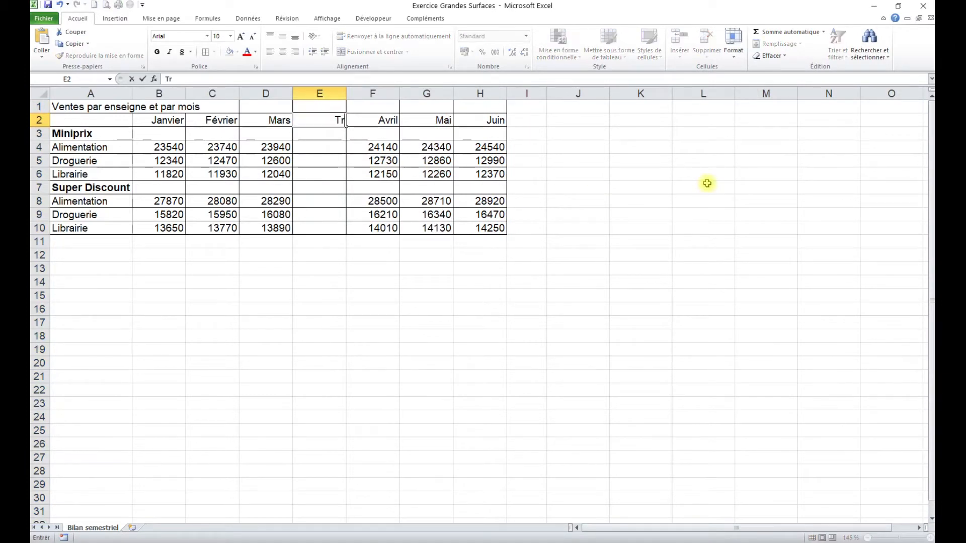
{"action": "type", "text": "im 1"}
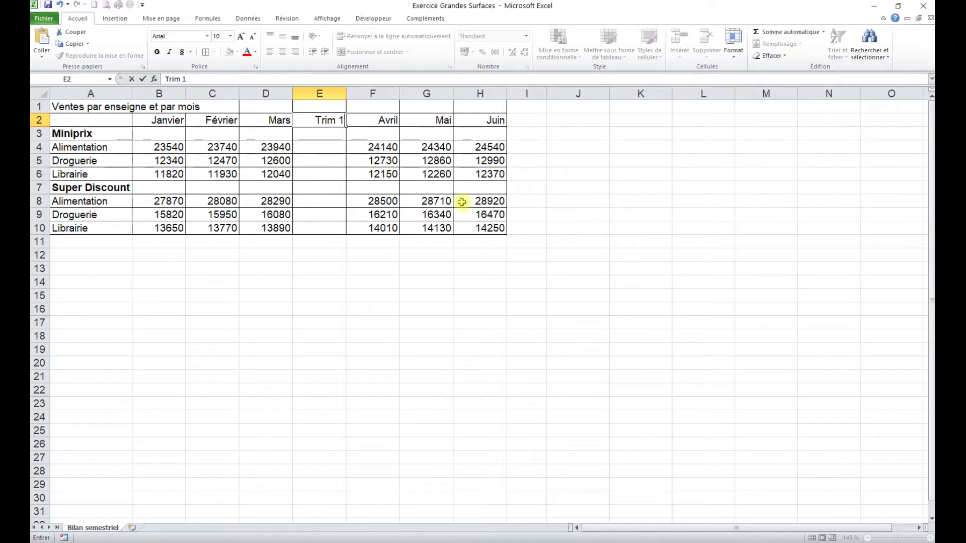
{"action": "left_click", "coordinate": [461, 201]}
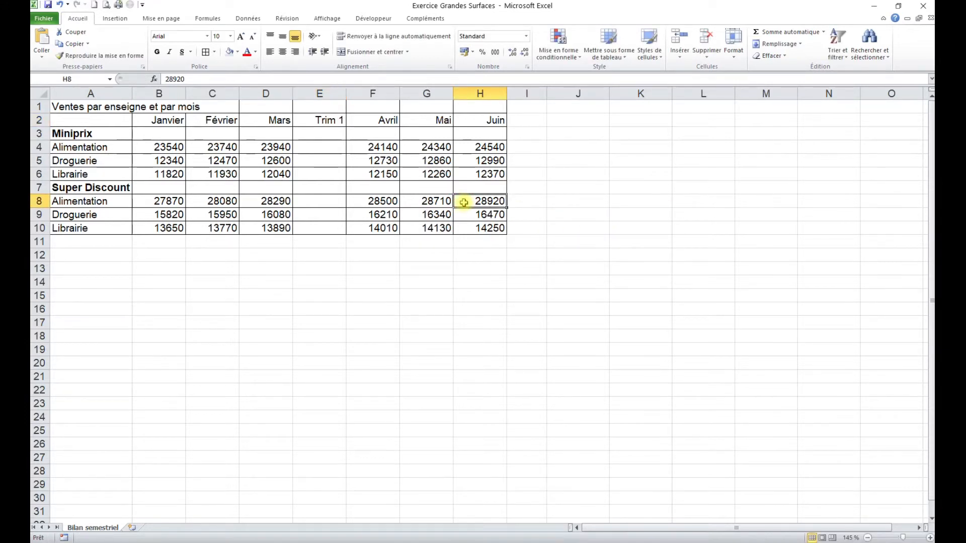
{"action": "left_click", "coordinate": [529, 119]}
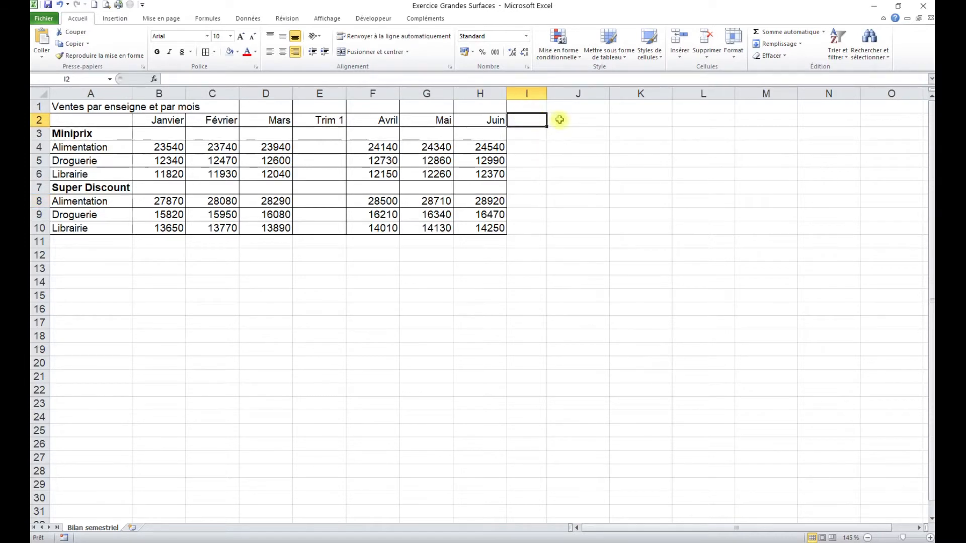
{"action": "type", "text": "Trim 2"}
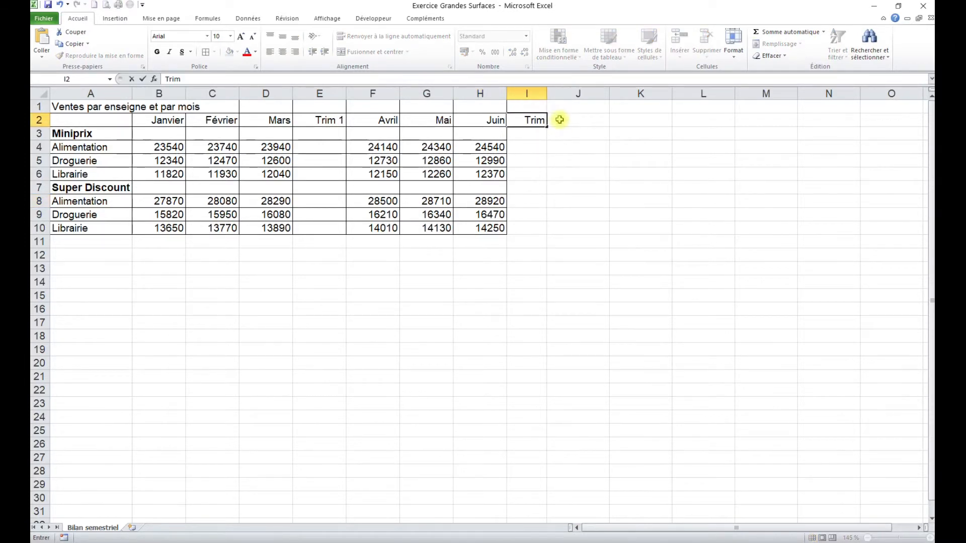
{"action": "left_click", "coordinate": [534, 171]}
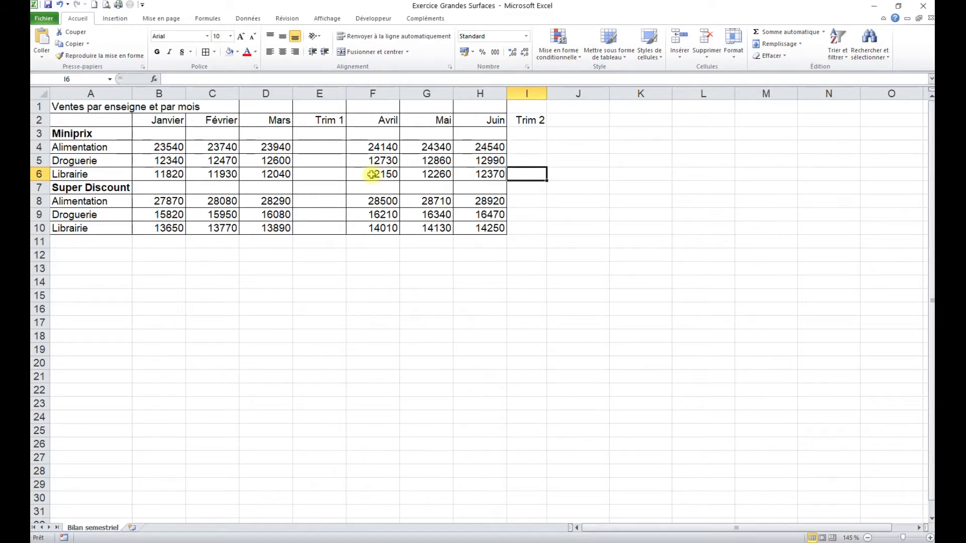
Insert a row above Super Discount and label it Sous-total 1 in A7
{"action": "left_click", "coordinate": [39, 187]}
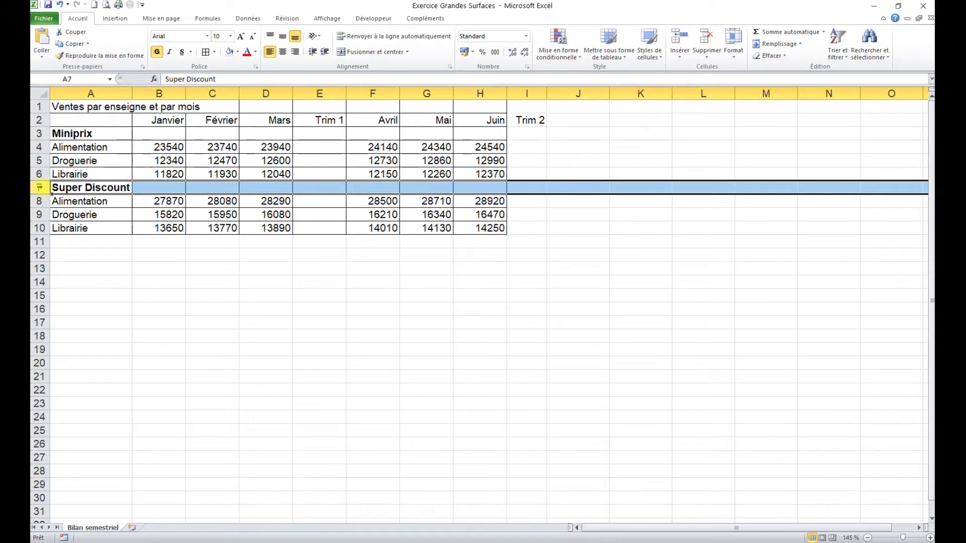
{"action": "right_click", "coordinate": [42, 187]}
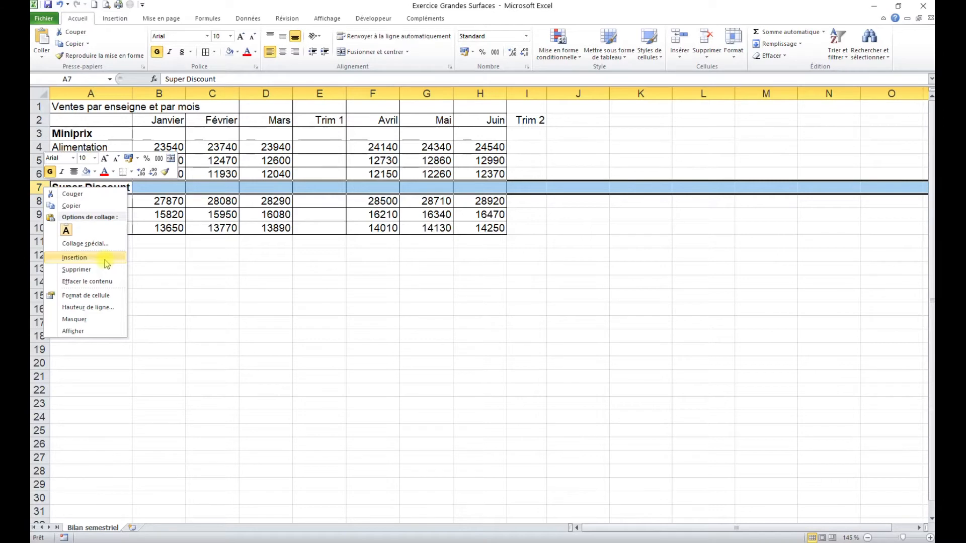
{"action": "left_click", "coordinate": [74, 257]}
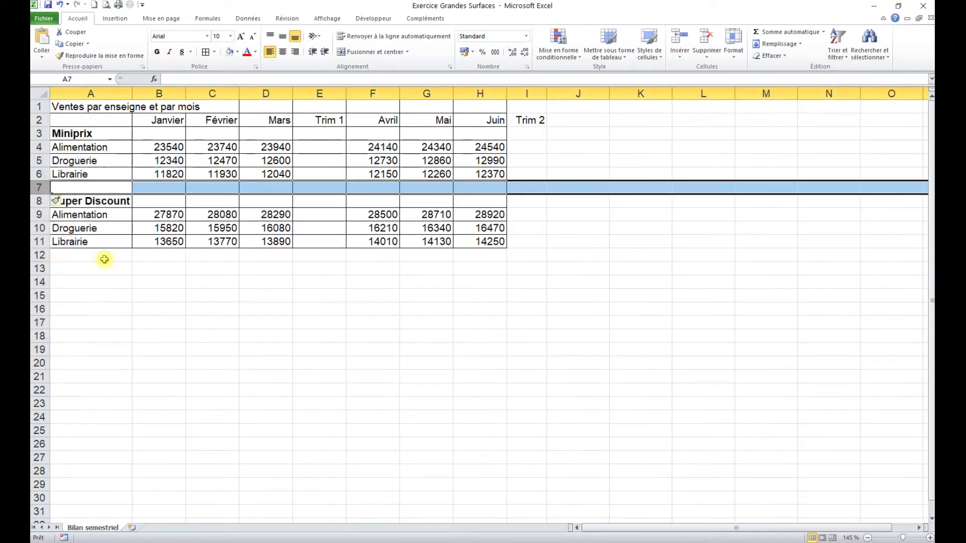
{"action": "left_click", "coordinate": [80, 187]}
{"action": "type", "text": "Sous-"}
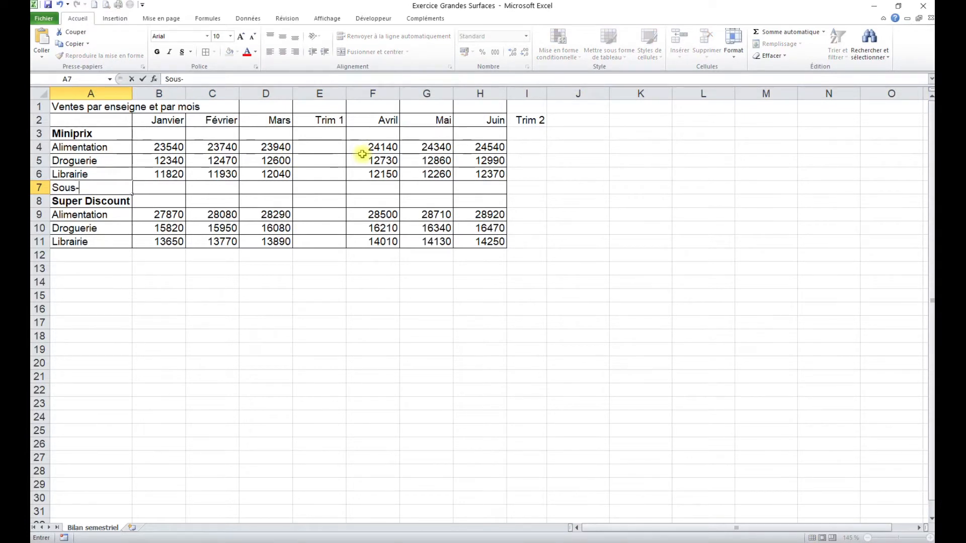
{"action": "type", "text": "total 1"}
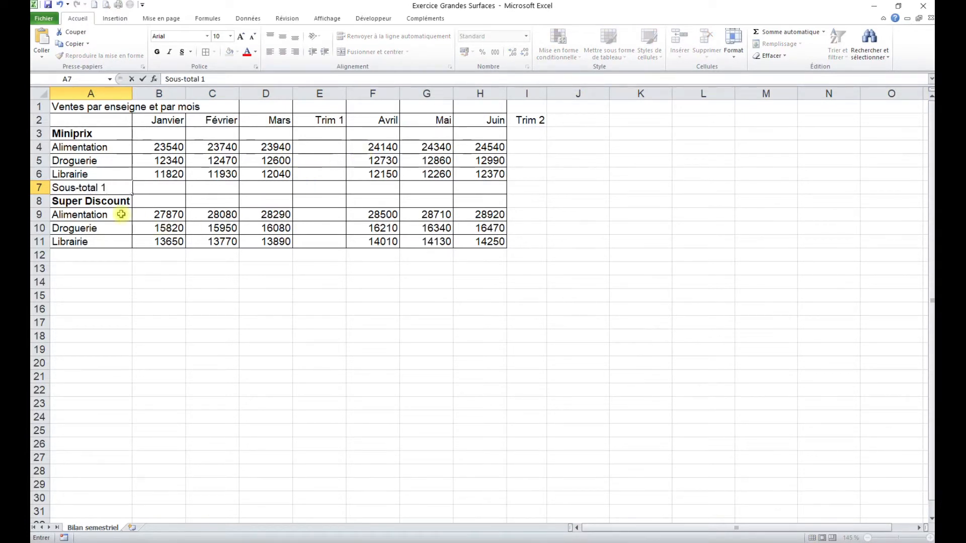
Enter the label Sous-total 2 in A12, below the Super Discount products
{"action": "left_click", "coordinate": [110, 263]}
{"action": "left_click", "coordinate": [114, 255]}
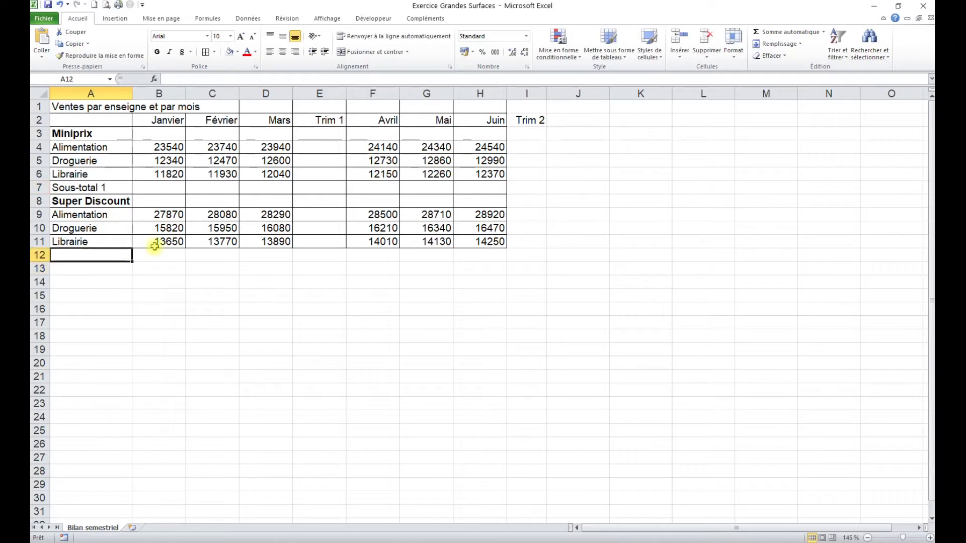
{"action": "type", "text": "Sous-total 1"}
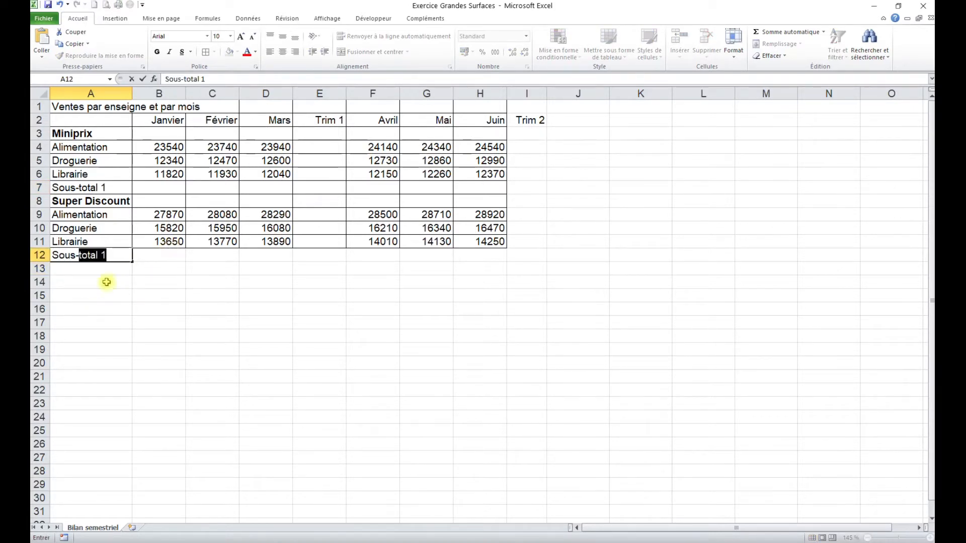
{"action": "double_click", "coordinate": [111, 256]}
{"action": "type", "text": "2"}
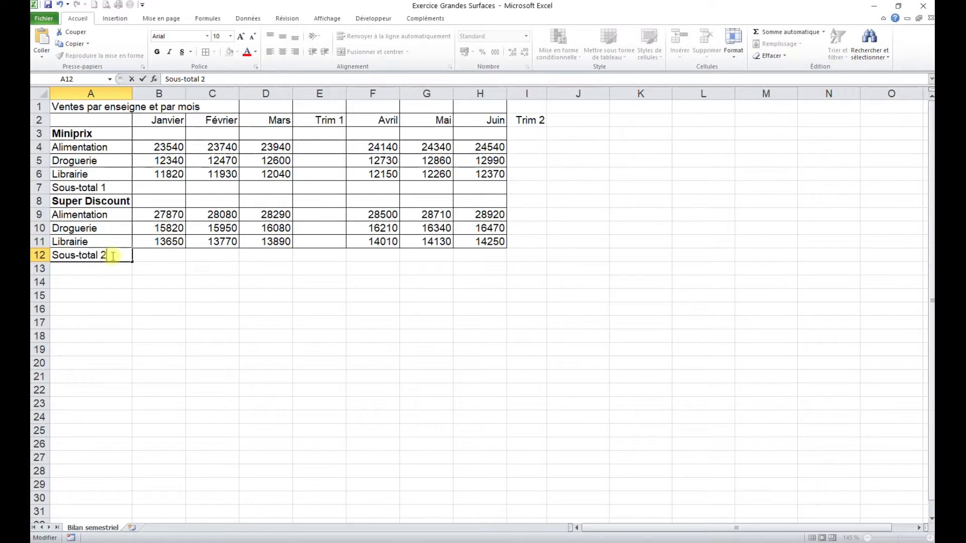
{"action": "left_click", "coordinate": [123, 321]}
{"action": "left_click", "coordinate": [113, 255]}
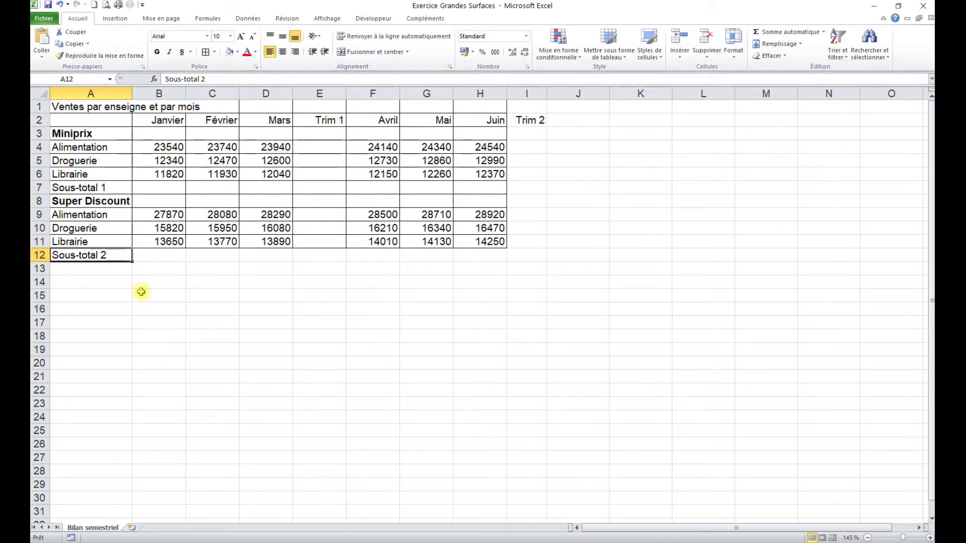
Enter the label Total général in A13
{"action": "left_click", "coordinate": [113, 268]}
{"action": "type", "text": "Total général"}
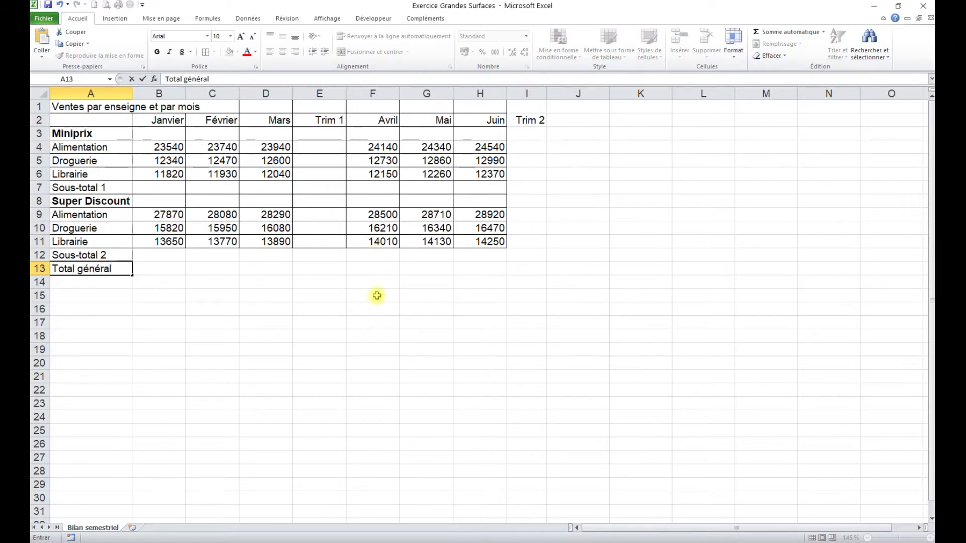
{"action": "left_click", "coordinate": [315, 335]}
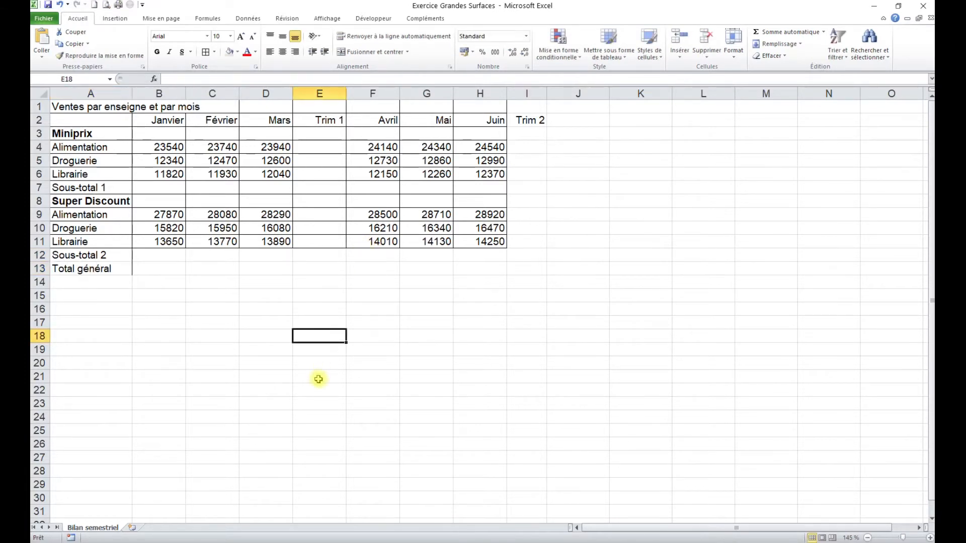
{"action": "left_click", "coordinate": [202, 367]}
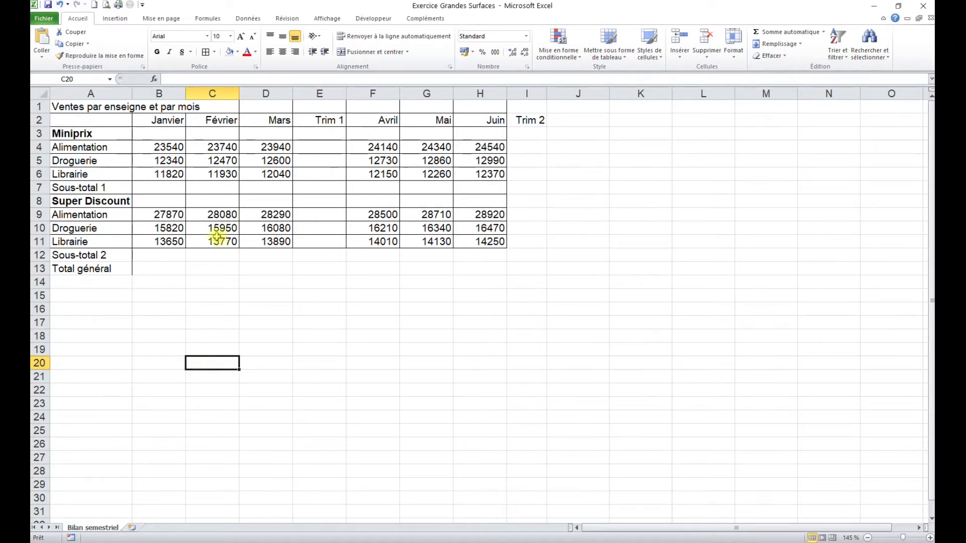
Sum B4:B6 in B7 with AutoSum and copy the formula across the Sous-total 1 row to I7
{"action": "left_click", "coordinate": [168, 190]}
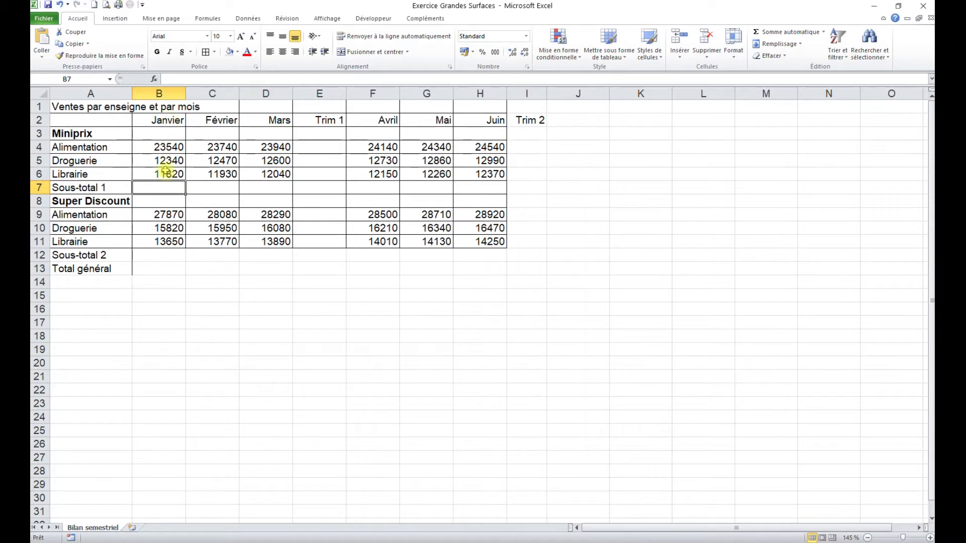
{"action": "left_click", "coordinate": [777, 33]}
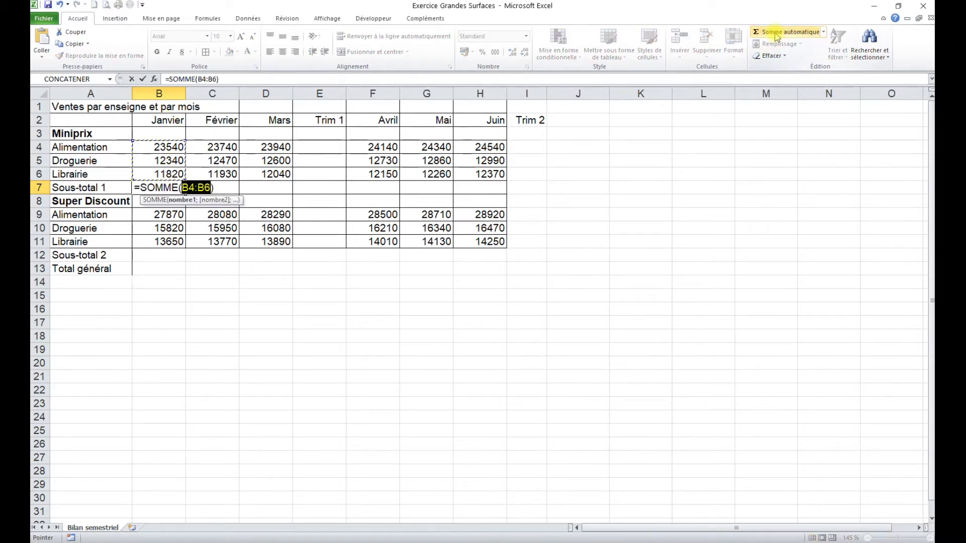
{"action": "left_click", "coordinate": [775, 33]}
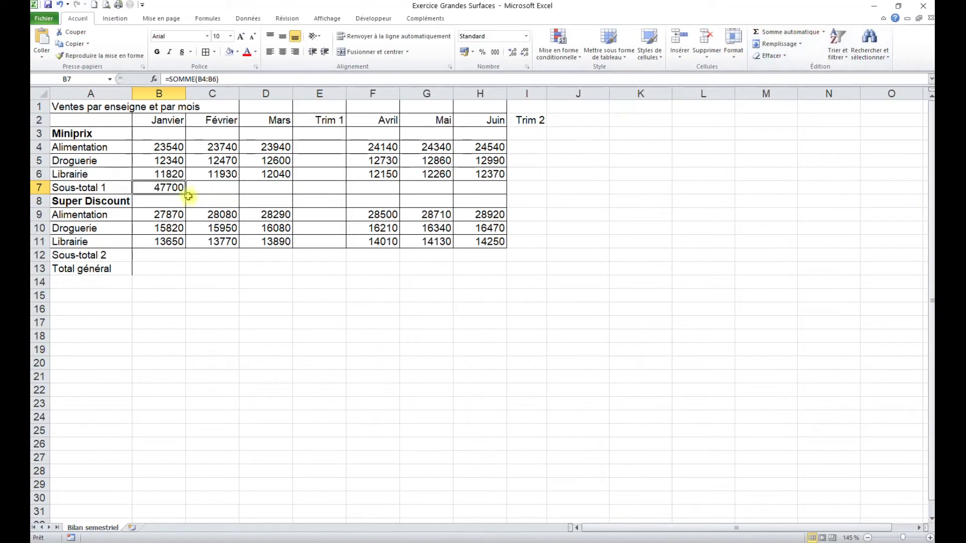
{"action": "left_click_drag", "start_coordinate": [185, 193], "coordinate": [533, 187]}
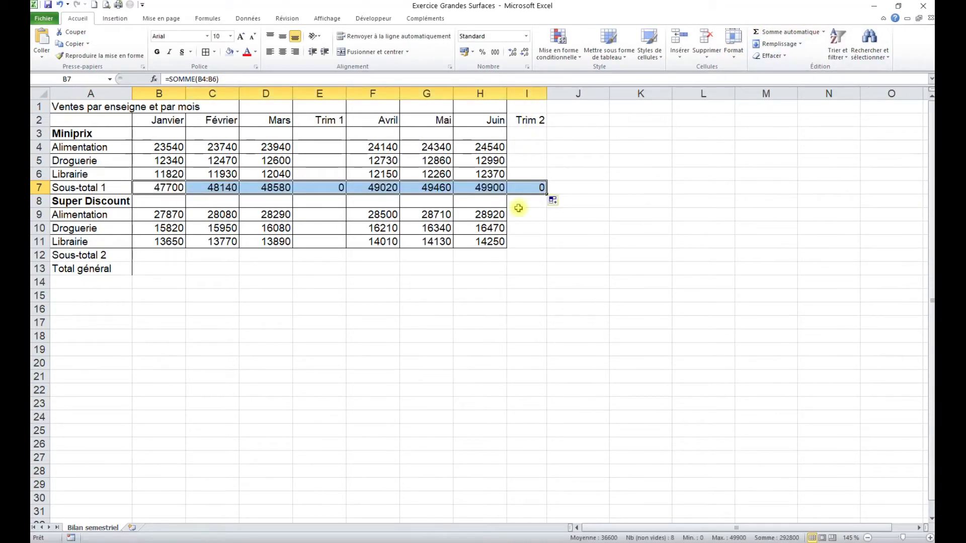
Sum B9:B11 in B12 with AutoSum and copy the formula across the Sous-total 2 row to I12
{"action": "left_click", "coordinate": [173, 255]}
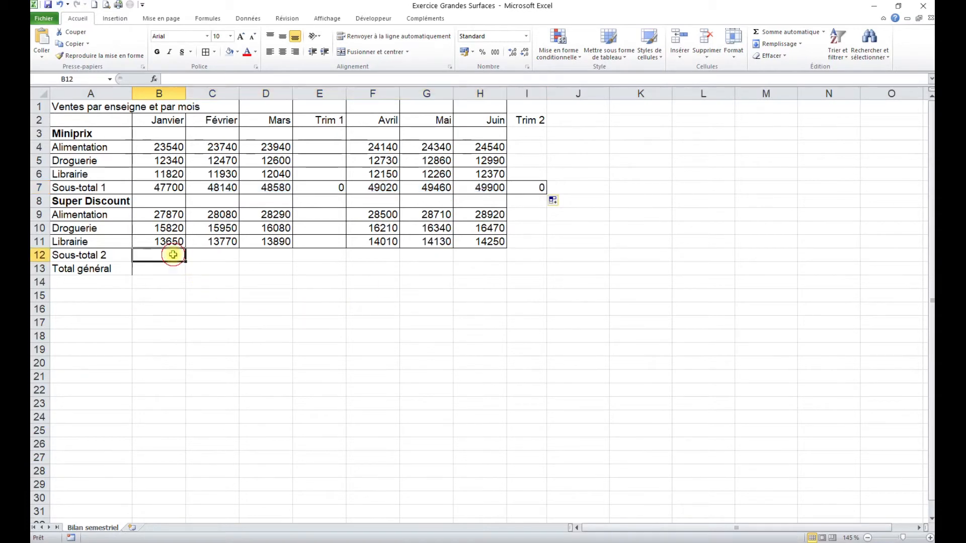
{"action": "left_click", "coordinate": [809, 33]}
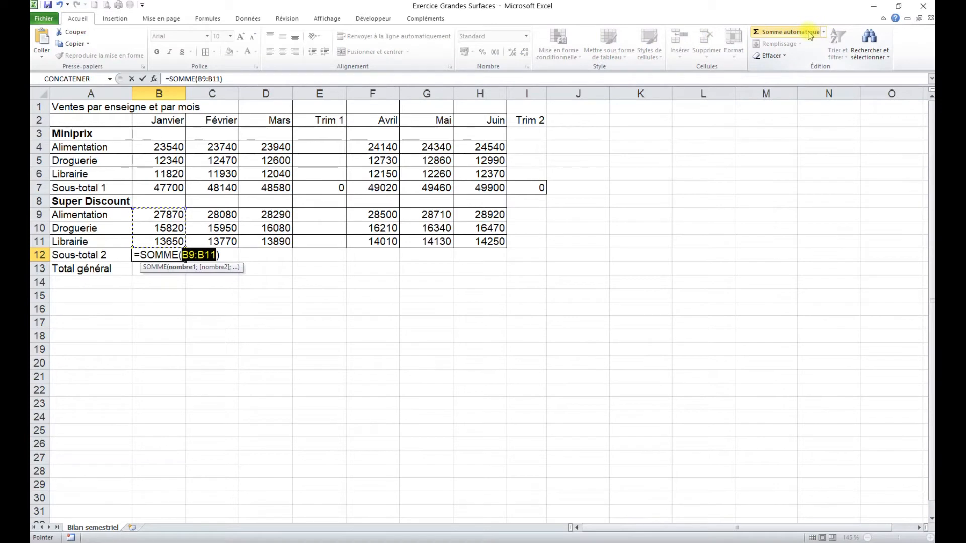
{"action": "left_click", "coordinate": [809, 33]}
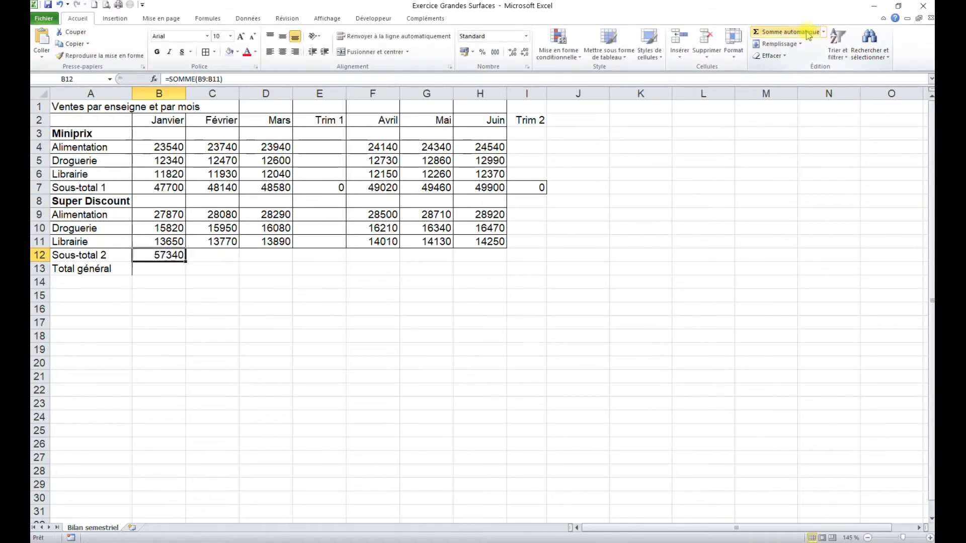
{"action": "left_click_drag", "start_coordinate": [186, 260], "coordinate": [536, 259]}
Add both subtotals in B13 with =SOMME(B7;B12) and copy the formula across the Total général row to I13
{"action": "left_click", "coordinate": [163, 268]}
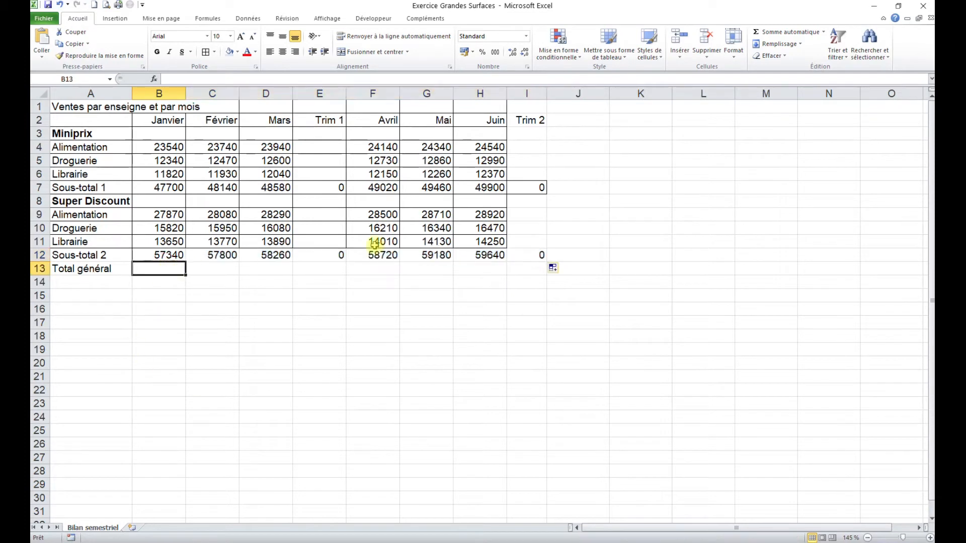
{"action": "left_click", "coordinate": [792, 35]}
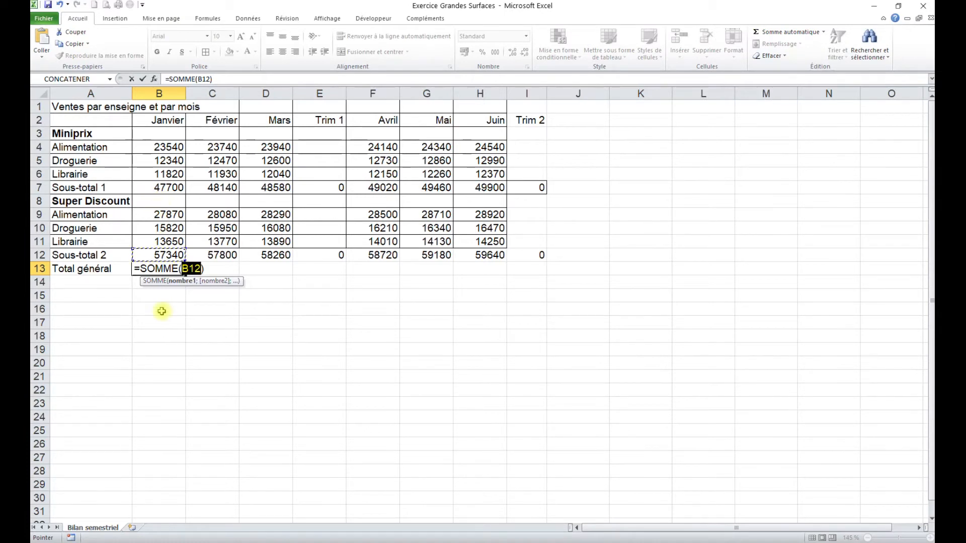
{"action": "left_click", "coordinate": [162, 187]}
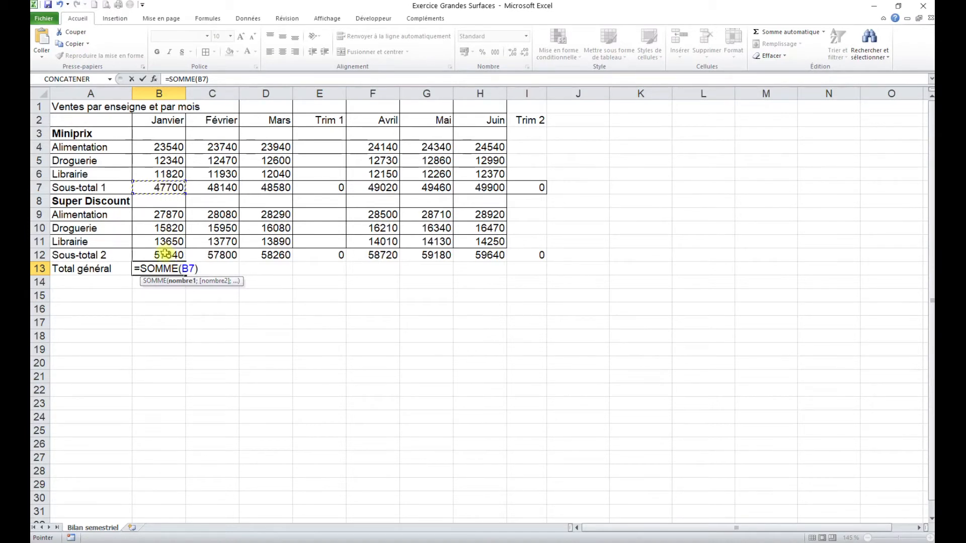
{"action": "type", "text": ";"}
{"action": "left_click", "coordinate": [148, 254]}
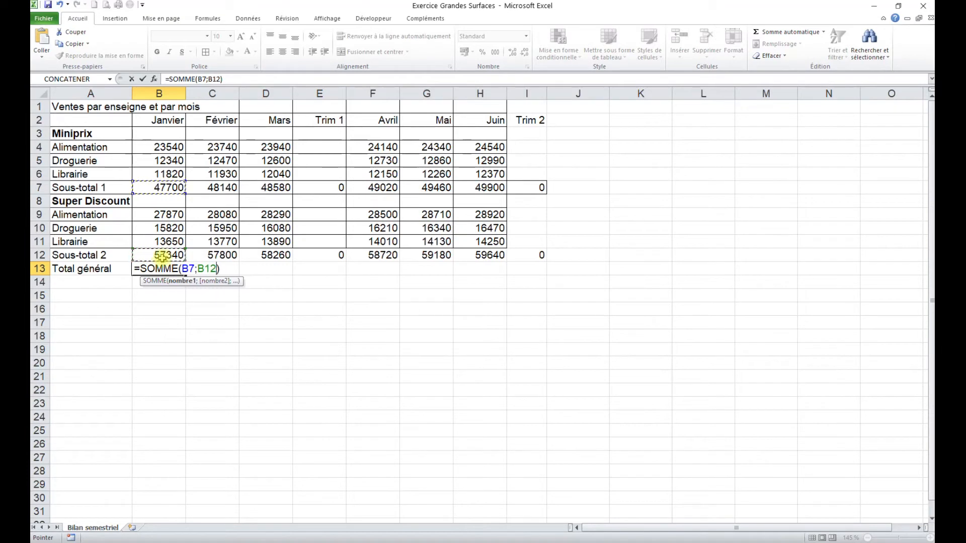
{"action": "key", "text": "Return"}
{"action": "left_click", "coordinate": [170, 268]}
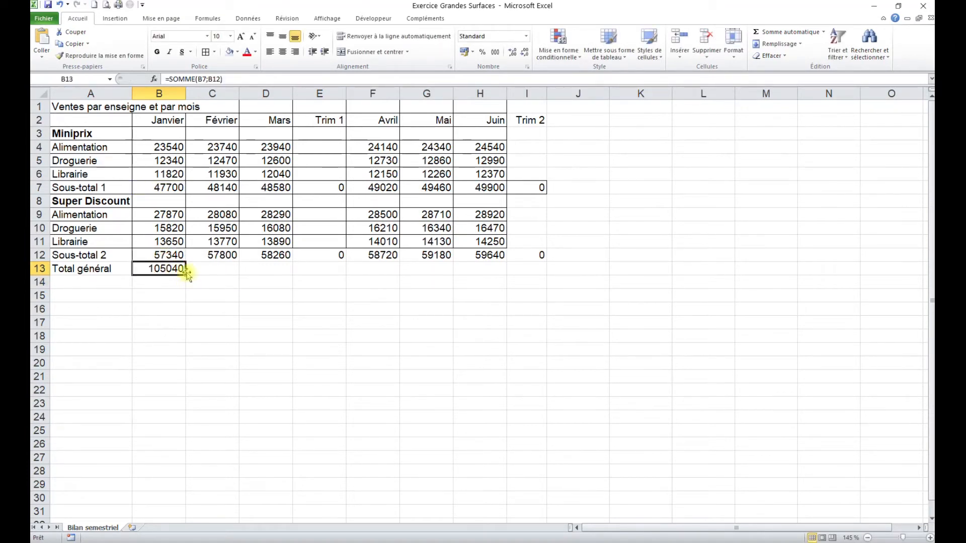
{"action": "left_click_drag", "start_coordinate": [185, 276], "coordinate": [533, 274]}
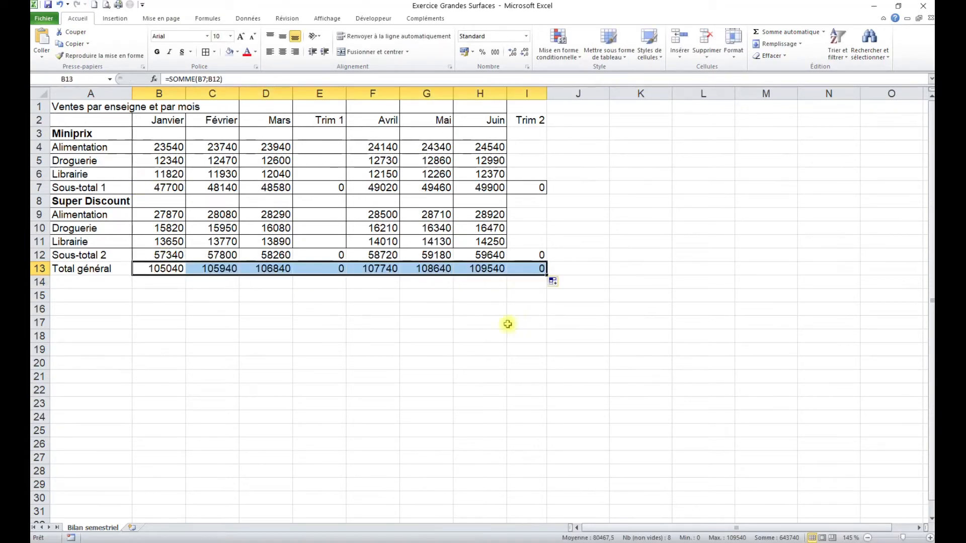
Sum B4:D4 in E4 with AutoSum and copy the formula down the Trim 1 column to E13
{"action": "left_click", "coordinate": [318, 149]}
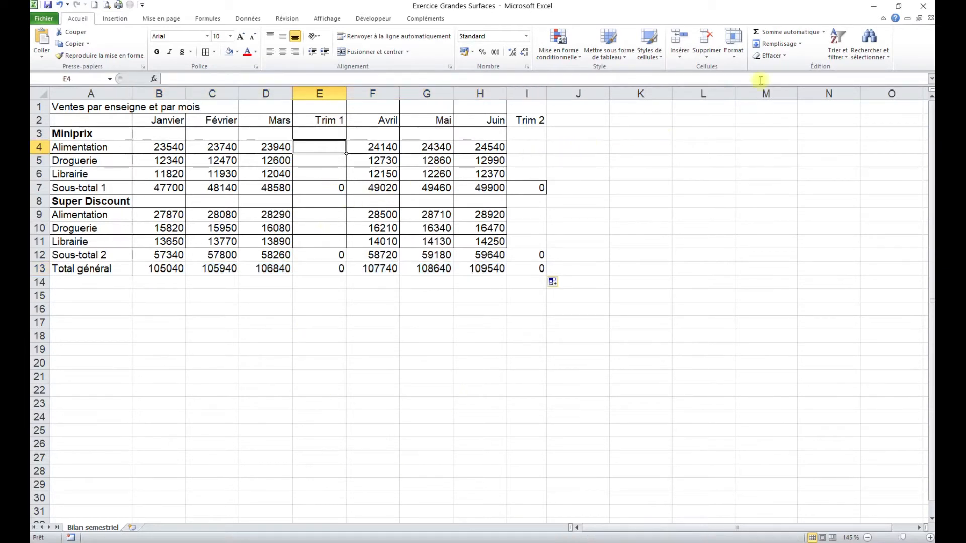
{"action": "left_click", "coordinate": [784, 32]}
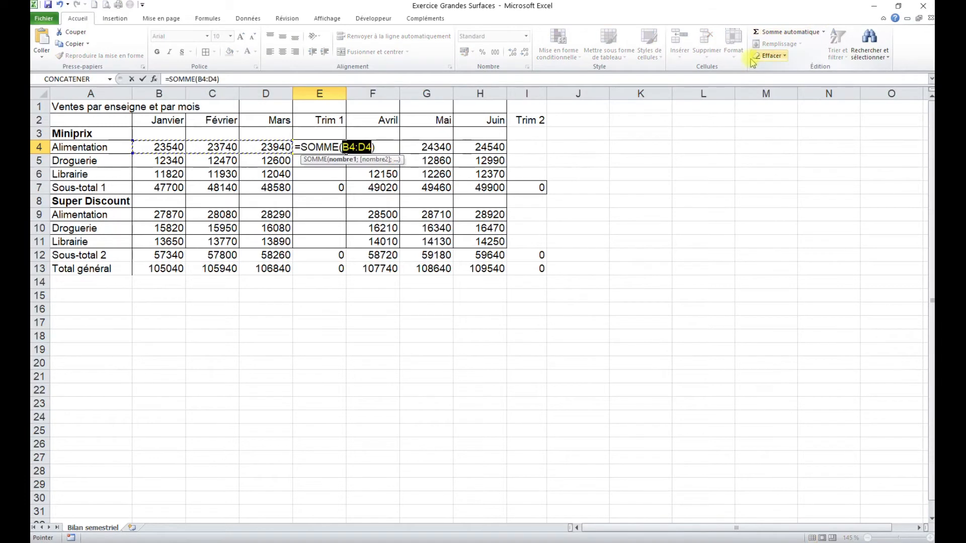
{"action": "left_click", "coordinate": [778, 33]}
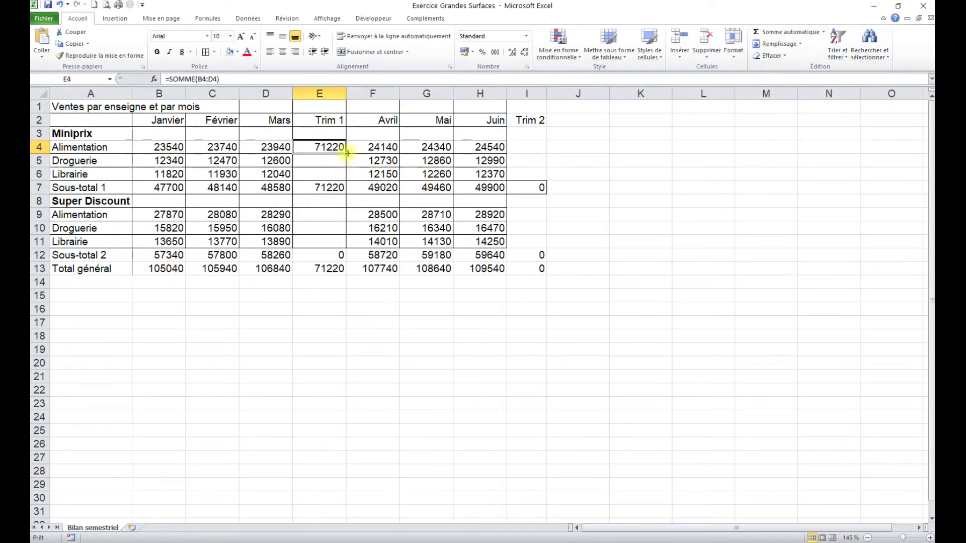
{"action": "left_click_drag", "start_coordinate": [347, 153], "coordinate": [349, 276]}
{"action": "left_click", "coordinate": [324, 190]}
{"action": "left_click", "coordinate": [335, 196]}
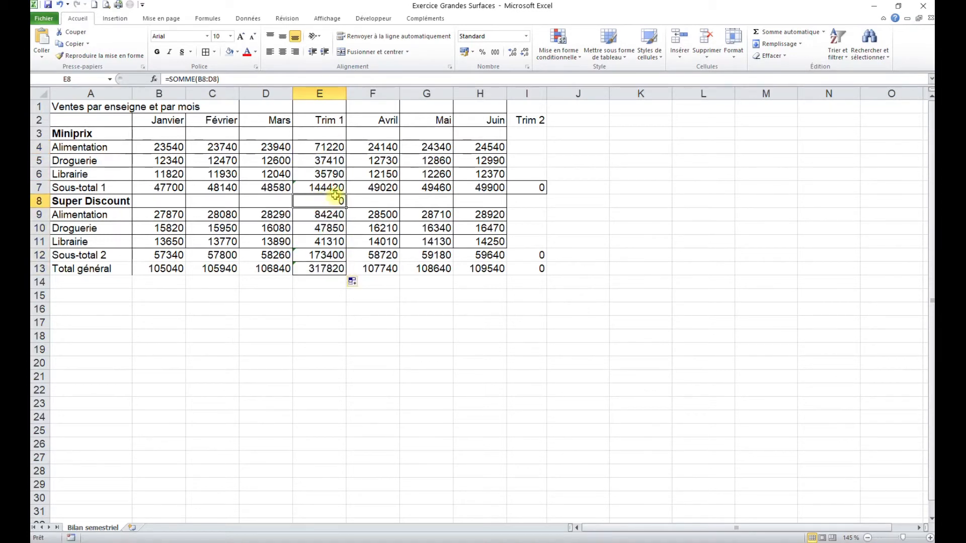
Clear cell E8 in the Super Discount row and sum F4:H4 in I4 with AutoSum
{"action": "key", "text": "Delete"}
{"action": "left_click", "coordinate": [529, 148]}
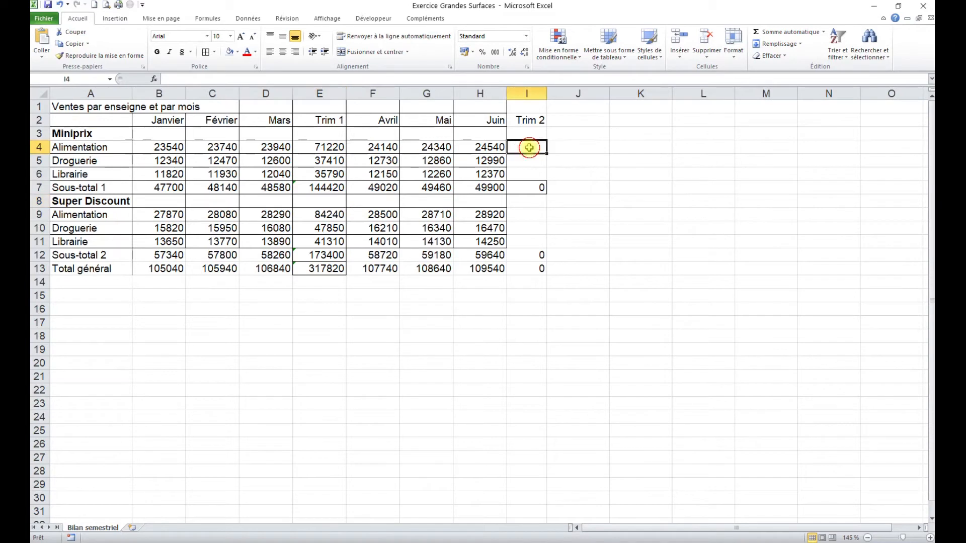
{"action": "left_click", "coordinate": [788, 33]}
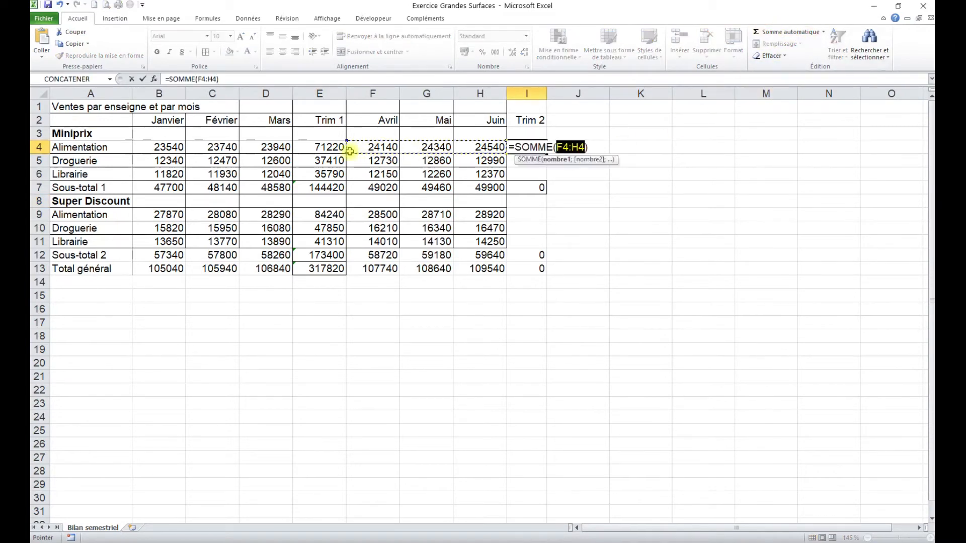
{"action": "left_click", "coordinate": [802, 33]}
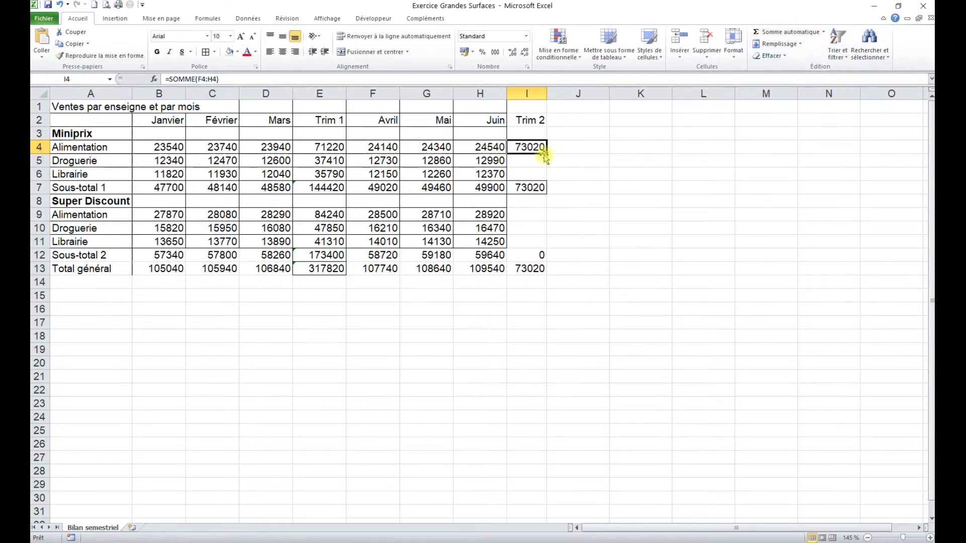
Copy the I4 formula down the Trim 2 column to I13 and clear cell I8
{"action": "left_click_drag", "start_coordinate": [547, 152], "coordinate": [549, 272]}
{"action": "left_click", "coordinate": [520, 200]}
{"action": "key", "text": "Delete"}
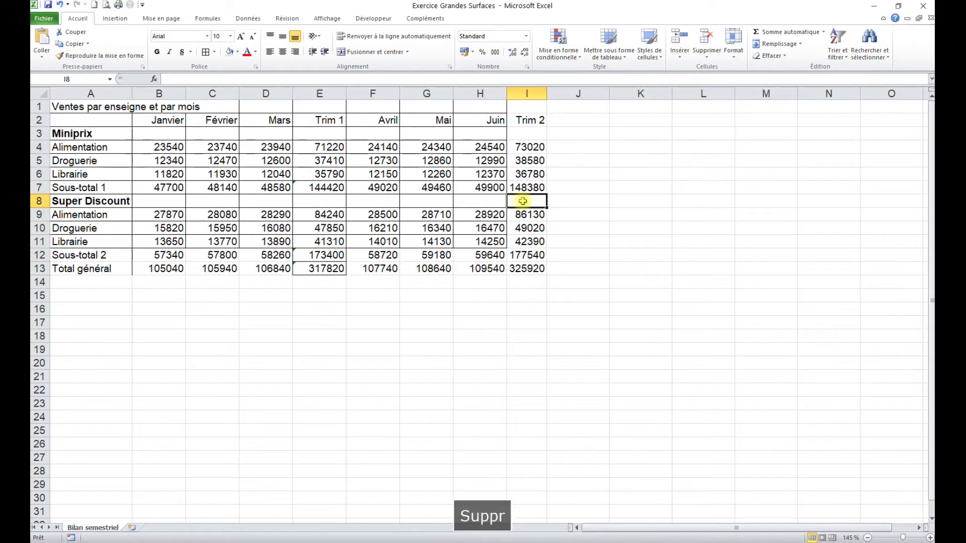
{"action": "left_click_drag", "start_coordinate": [410, 324], "coordinate": [408, 336]}
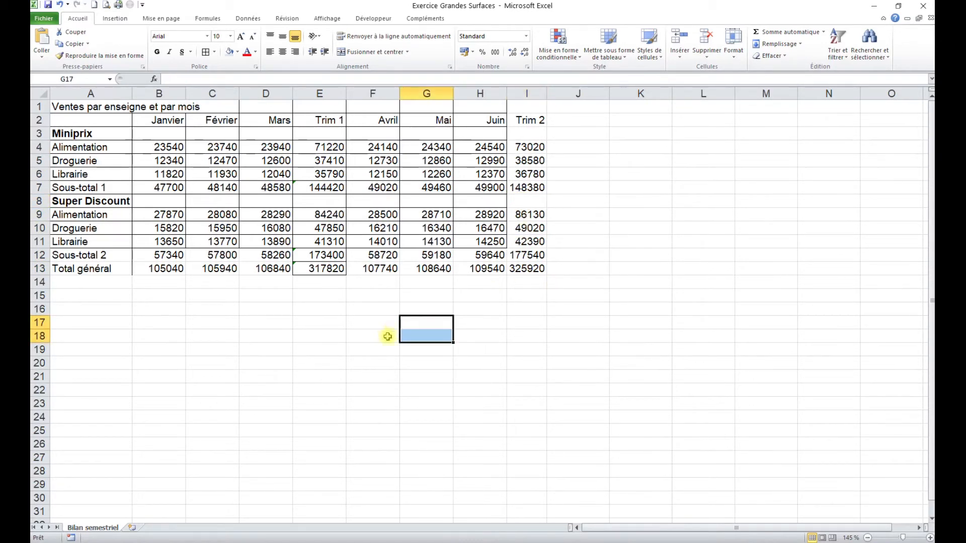
Select the whole table A1:I13 and apply all borders to it
{"action": "left_click", "coordinate": [325, 175]}
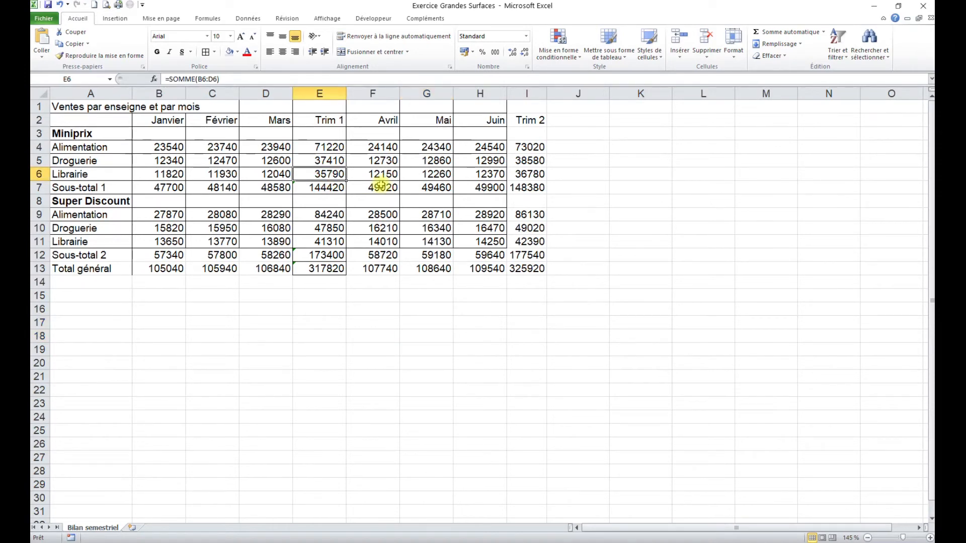
{"action": "key", "text": "ctrl+asterisk"}
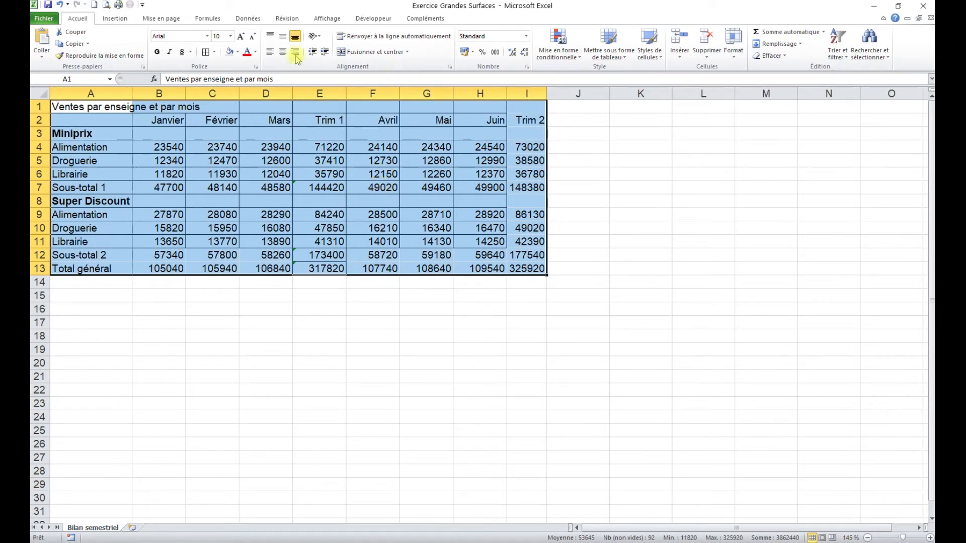
{"action": "left_click", "coordinate": [205, 51]}
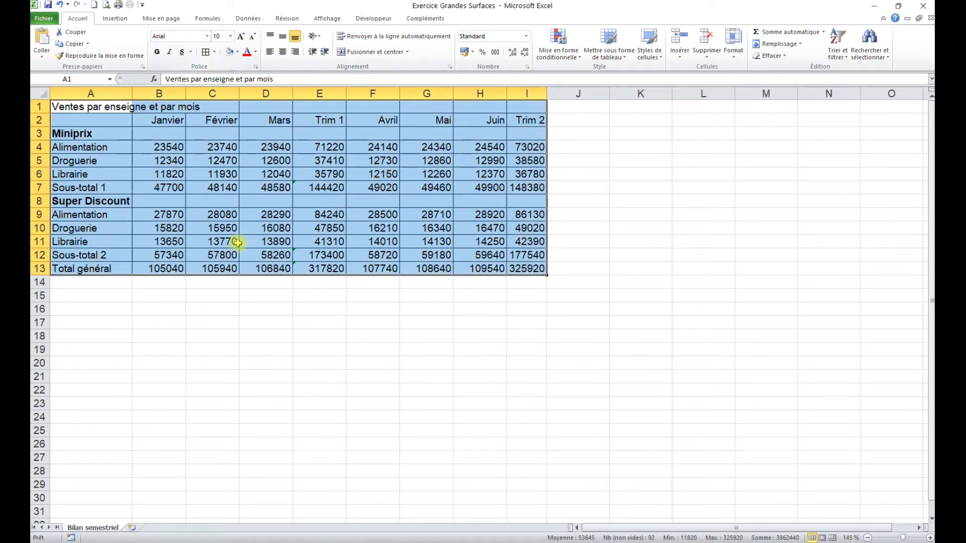
{"action": "left_click", "coordinate": [204, 188]}
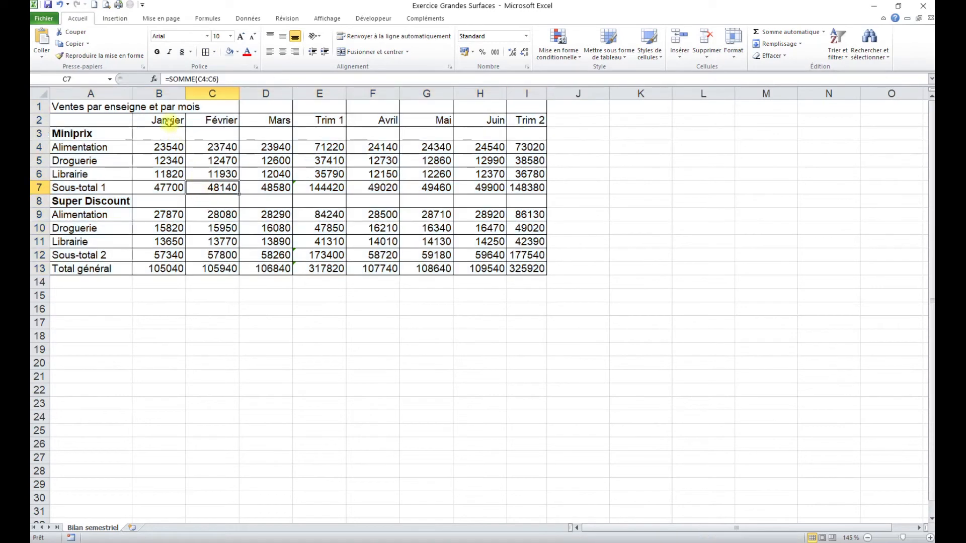
Centre the headings in B2:I2 and centre the title across A1:I1 with the Centré sur plusieurs colonnes alignment, without merging cells
{"action": "left_click_drag", "start_coordinate": [166, 121], "coordinate": [526, 120]}
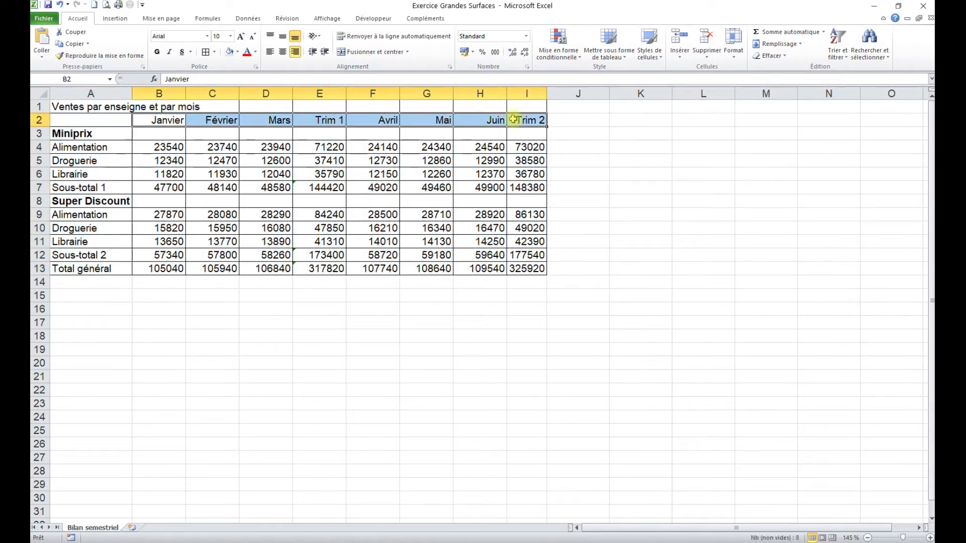
{"action": "left_click", "coordinate": [282, 52]}
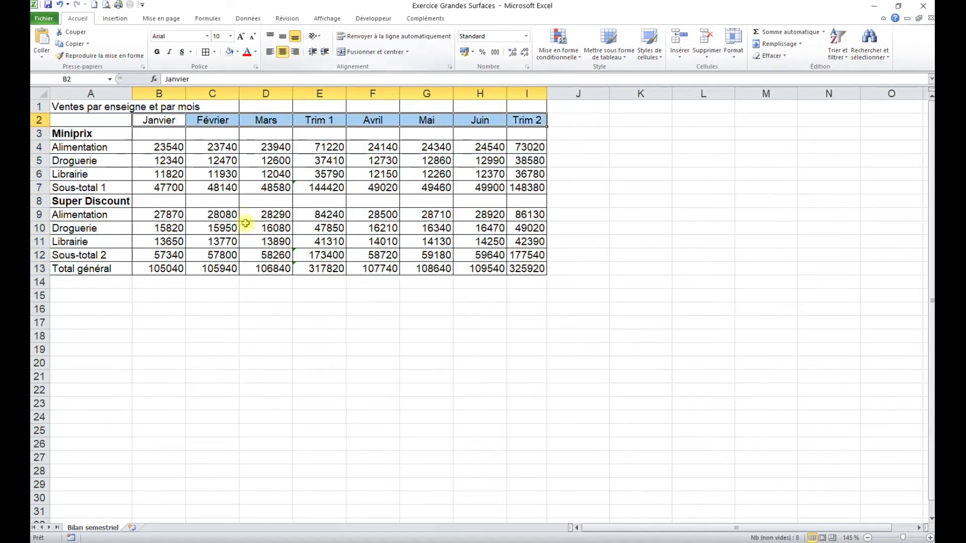
{"action": "left_click_drag", "start_coordinate": [73, 110], "coordinate": [523, 112]}
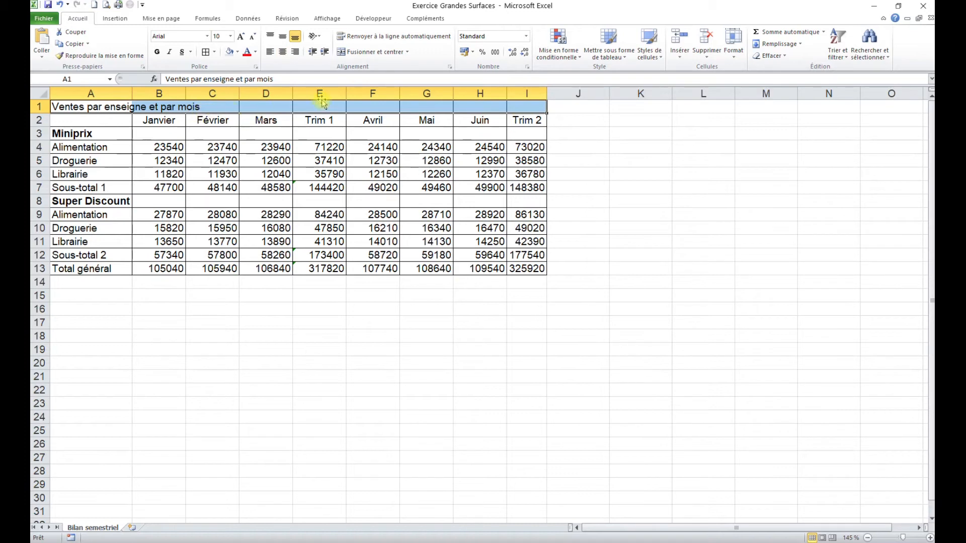
{"action": "left_click", "coordinate": [449, 68]}
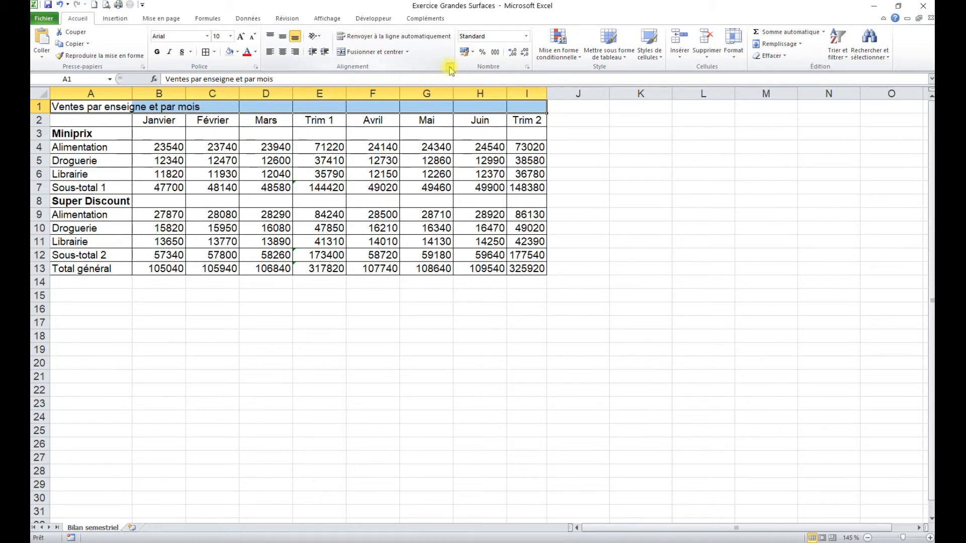
{"action": "left_click", "coordinate": [346, 200]}
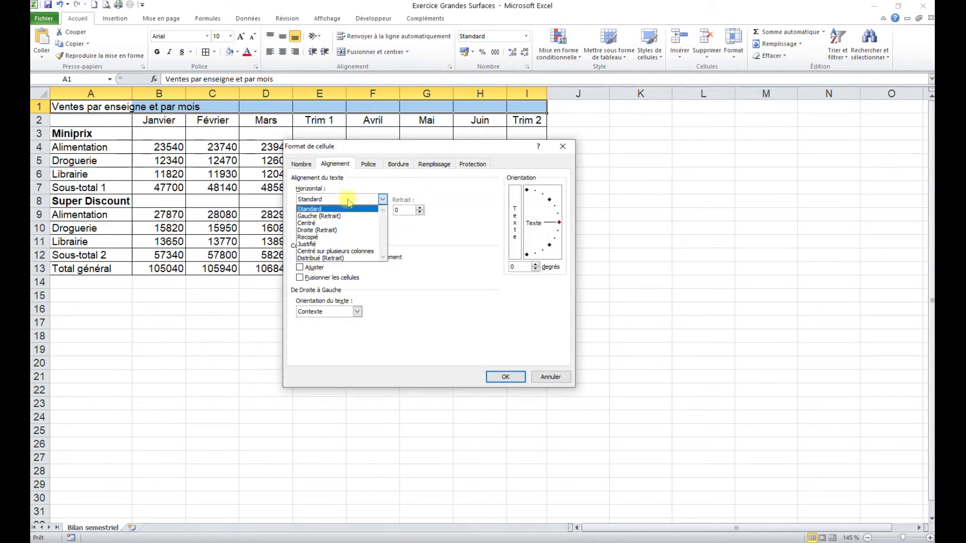
{"action": "left_click", "coordinate": [335, 251]}
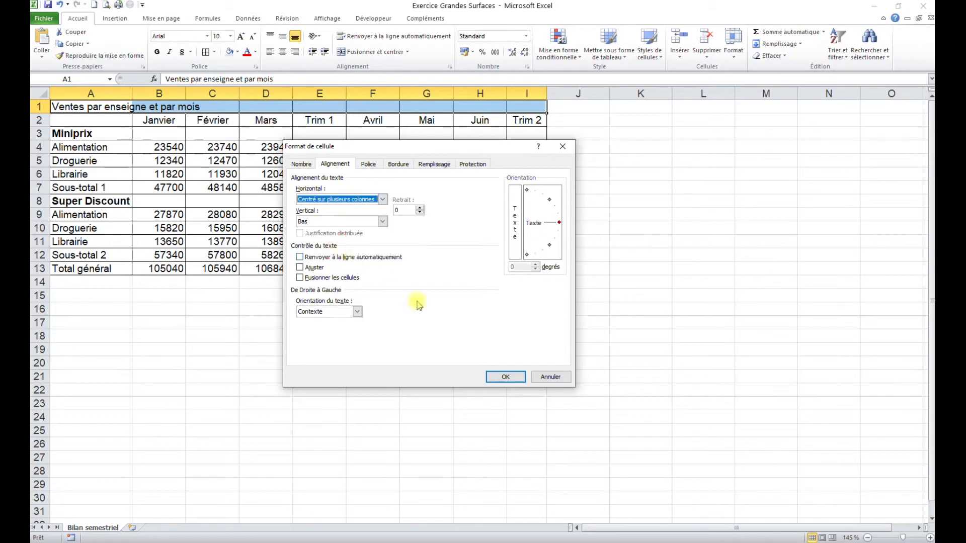
{"action": "left_click", "coordinate": [505, 378]}
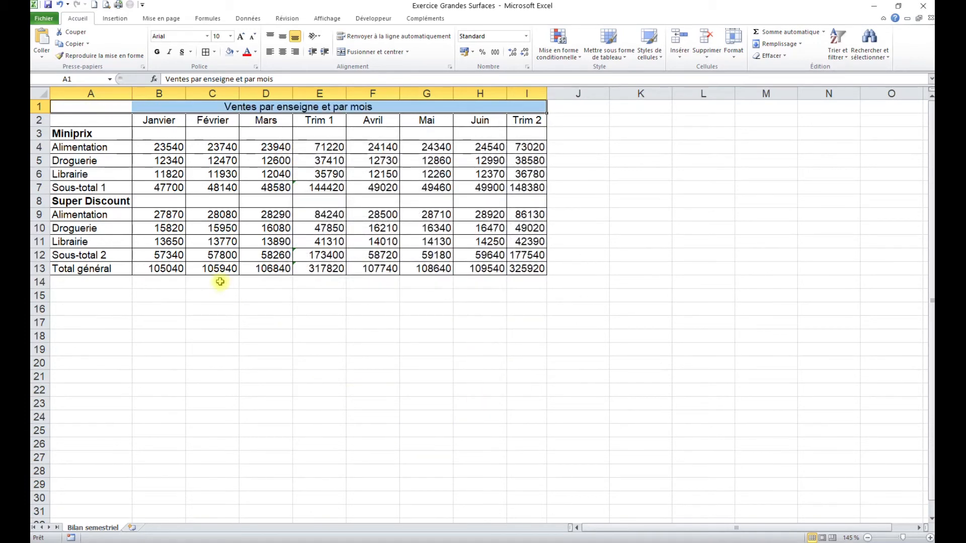
{"action": "left_click", "coordinate": [309, 330]}
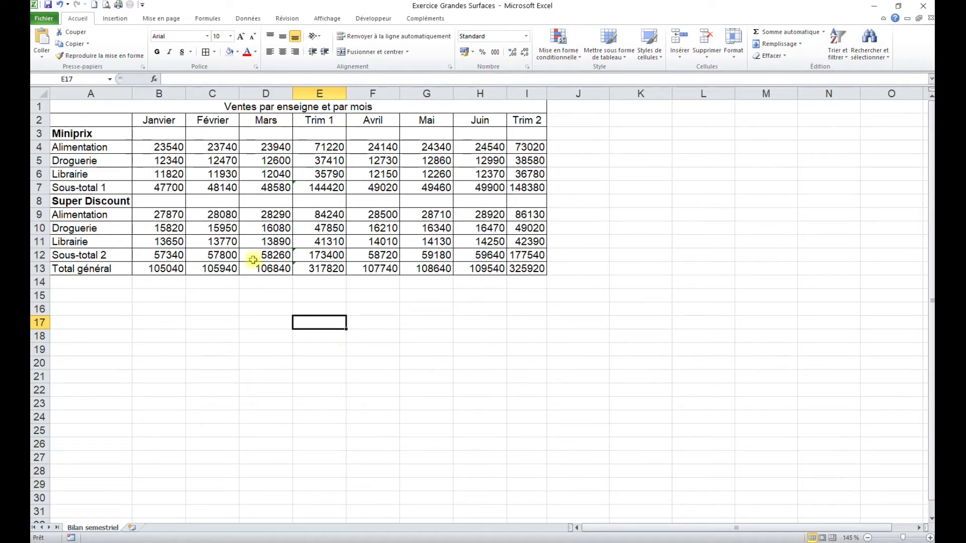
Increase the height of rows 1 to 13 and centre their contents vertically
{"action": "left_click_drag", "start_coordinate": [42, 105], "coordinate": [39, 268]}
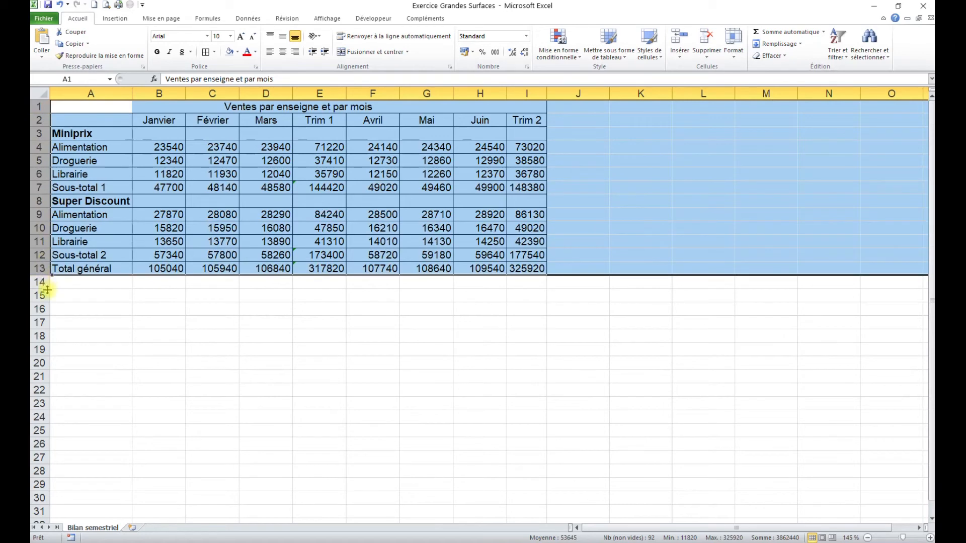
{"action": "left_click_drag", "start_coordinate": [45, 275], "coordinate": [45, 281]}
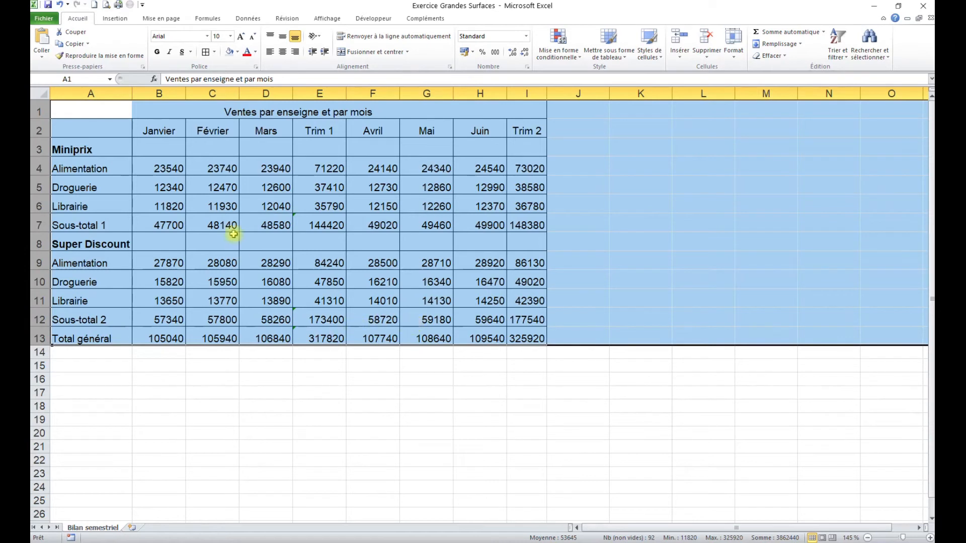
{"action": "left_click", "coordinate": [283, 38]}
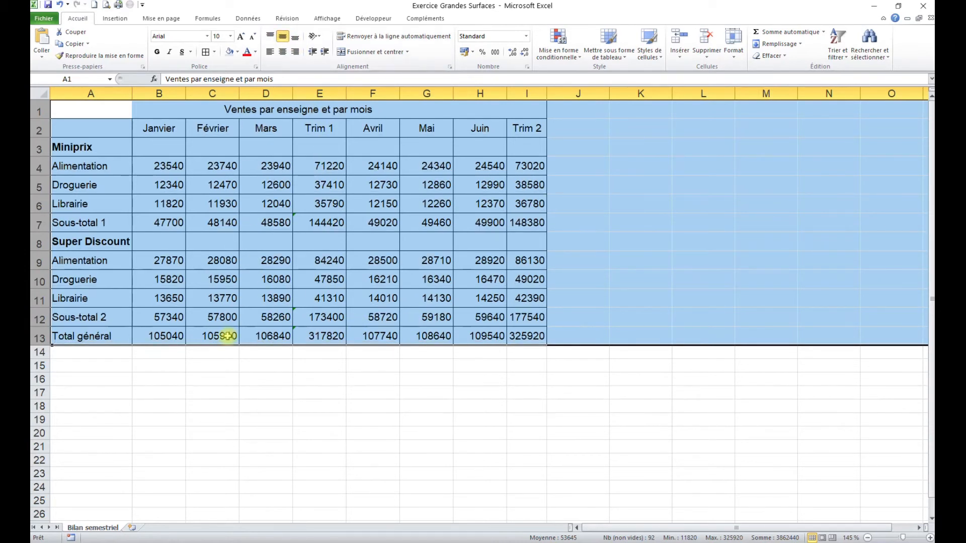
{"action": "left_click", "coordinate": [211, 314]}
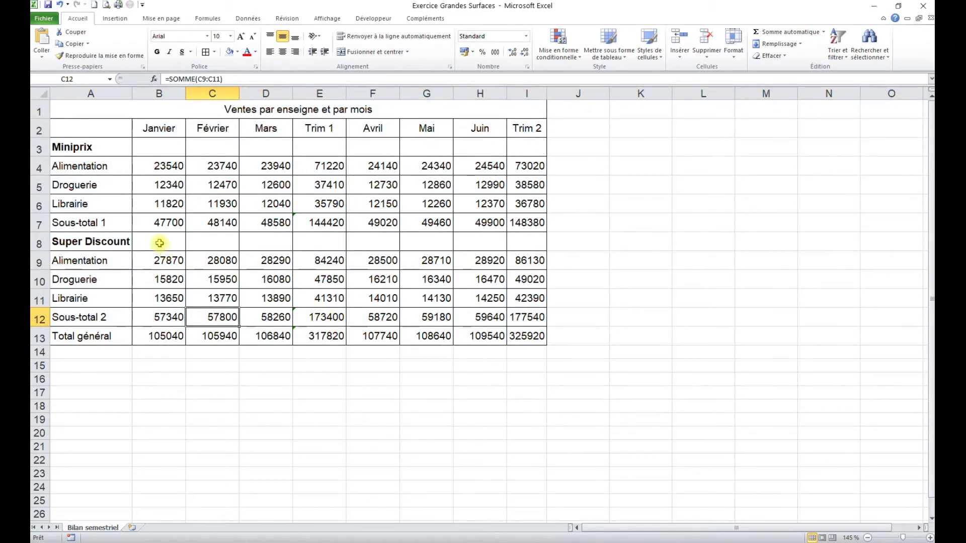
Try to outline B8:I8 as one block by applying Bordures extérieures to the range
{"action": "left_click_drag", "start_coordinate": [159, 241], "coordinate": [512, 239]}
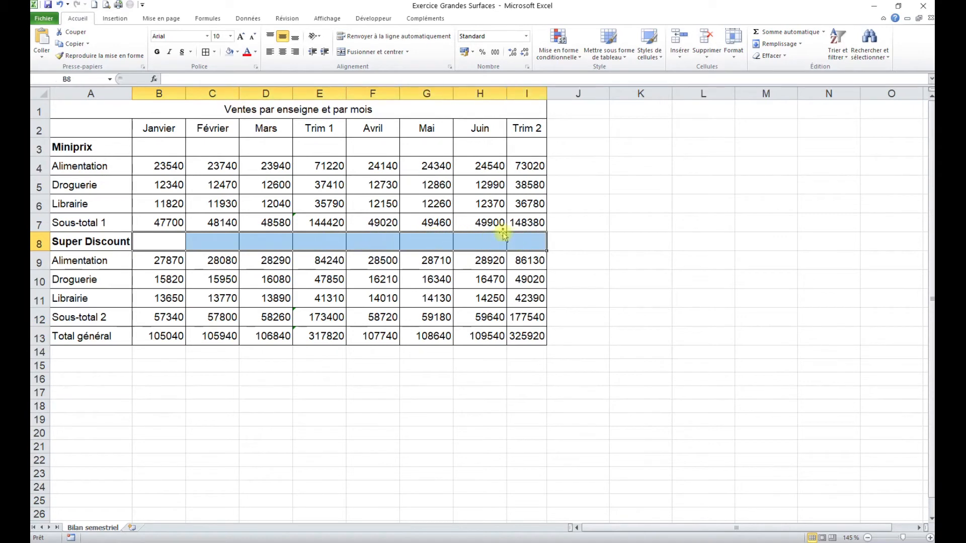
{"action": "left_click", "coordinate": [215, 53]}
{"action": "left_click", "coordinate": [228, 151]}
{"action": "left_click", "coordinate": [243, 275]}
Remove all borders from B8:I8 with Aucune bordure and apply only Bordures extérieures around the range
{"action": "left_click_drag", "start_coordinate": [151, 242], "coordinate": [503, 242]}
{"action": "left_click", "coordinate": [214, 51]}
{"action": "left_click", "coordinate": [218, 126]}
{"action": "left_click", "coordinate": [214, 53]}
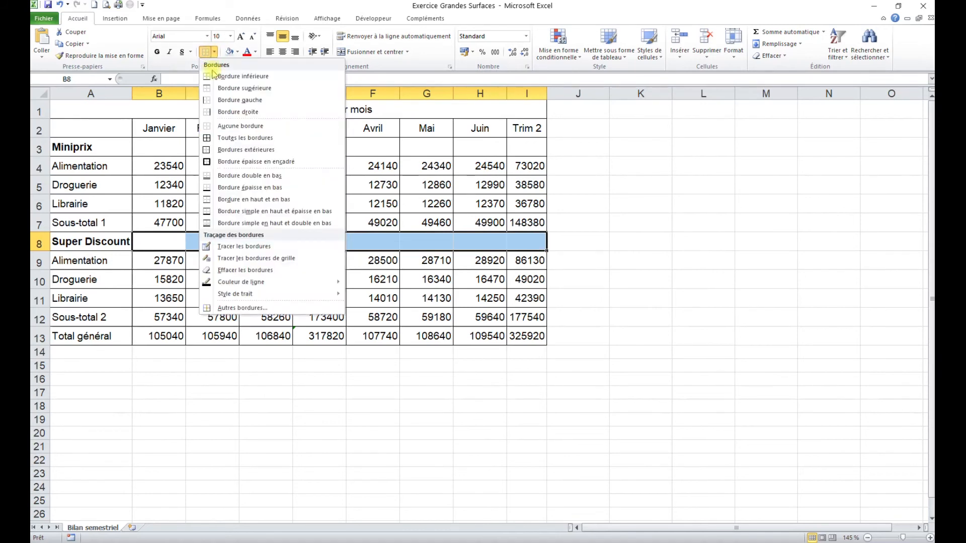
{"action": "left_click", "coordinate": [217, 149]}
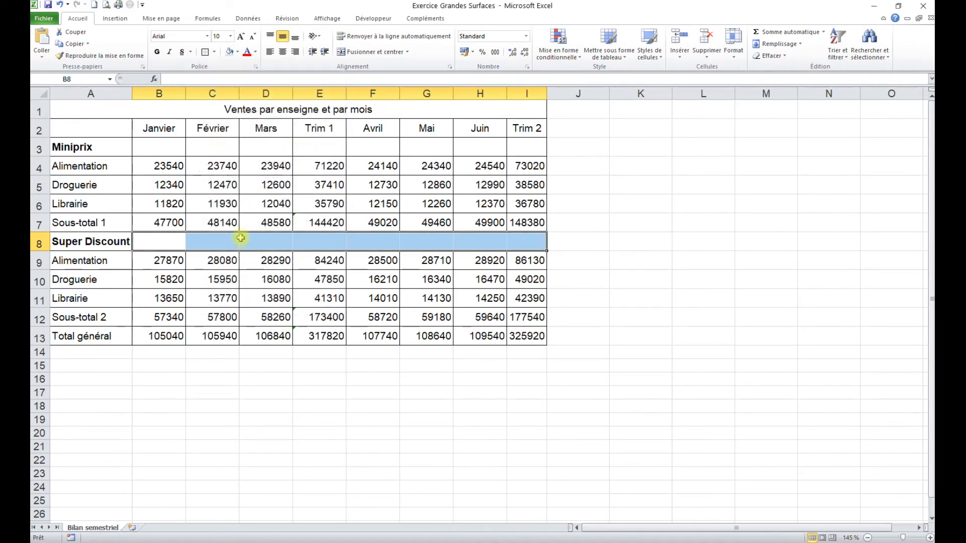
{"action": "left_click", "coordinate": [266, 296]}
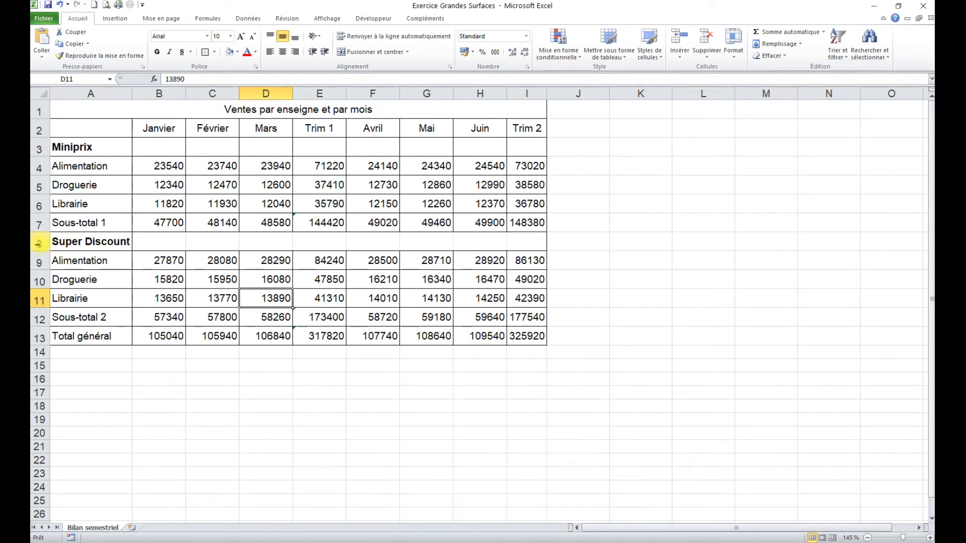
Copy the formatting of the Super Discount row 8 to the Miniprix row 3 with the format painter
{"action": "left_click", "coordinate": [38, 244]}
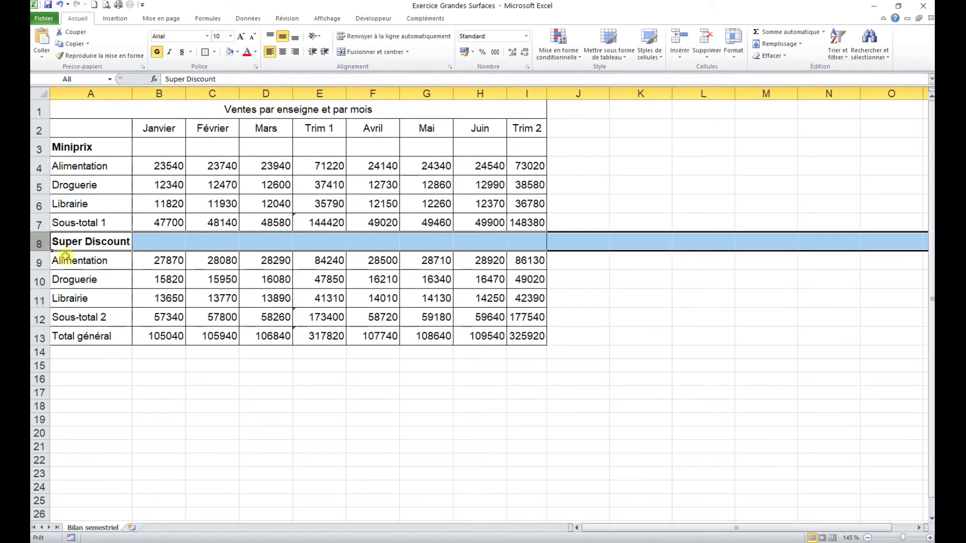
{"action": "left_click", "coordinate": [93, 55]}
{"action": "left_click", "coordinate": [39, 148]}
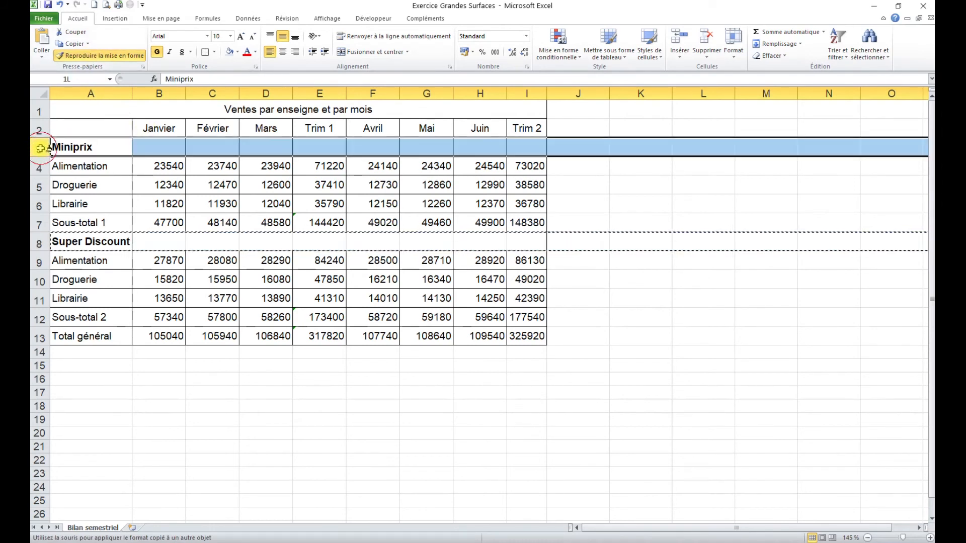
{"action": "left_click", "coordinate": [285, 203]}
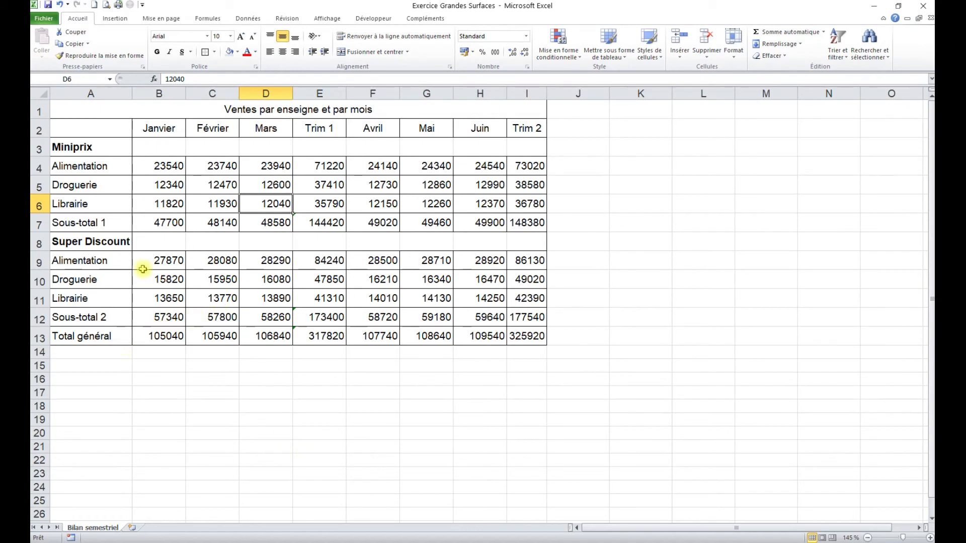
Fill the Miniprix cell A3 and the Sous-total 1 row A7:I7 with light blue
{"action": "left_click", "coordinate": [94, 148]}
{"action": "left_click_drag", "start_coordinate": [104, 221], "coordinate": [526, 227]}
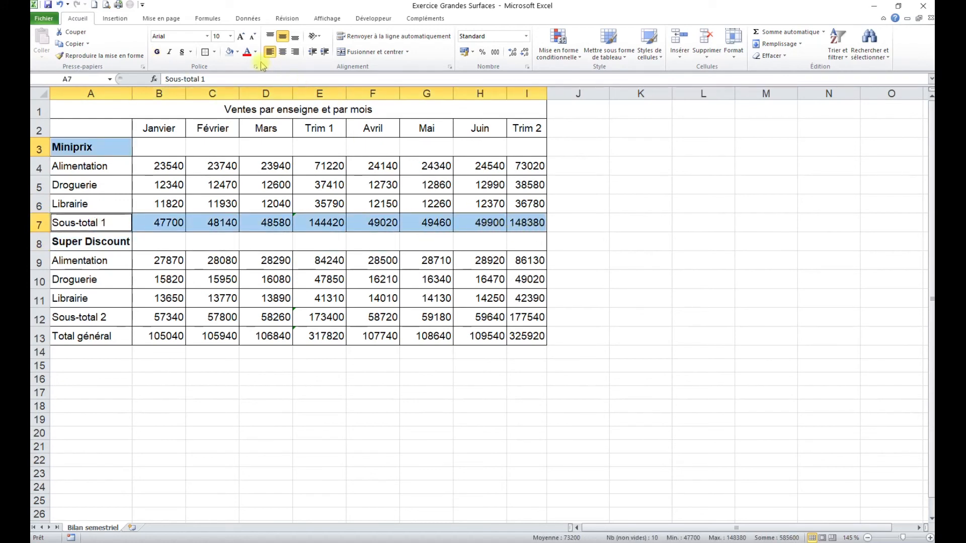
{"action": "left_click", "coordinate": [239, 52]}
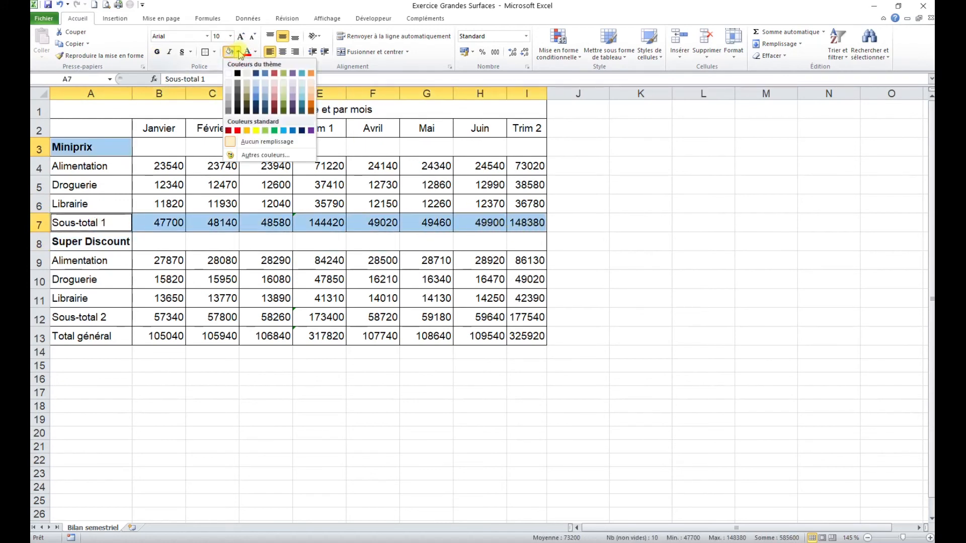
{"action": "left_click", "coordinate": [267, 88]}
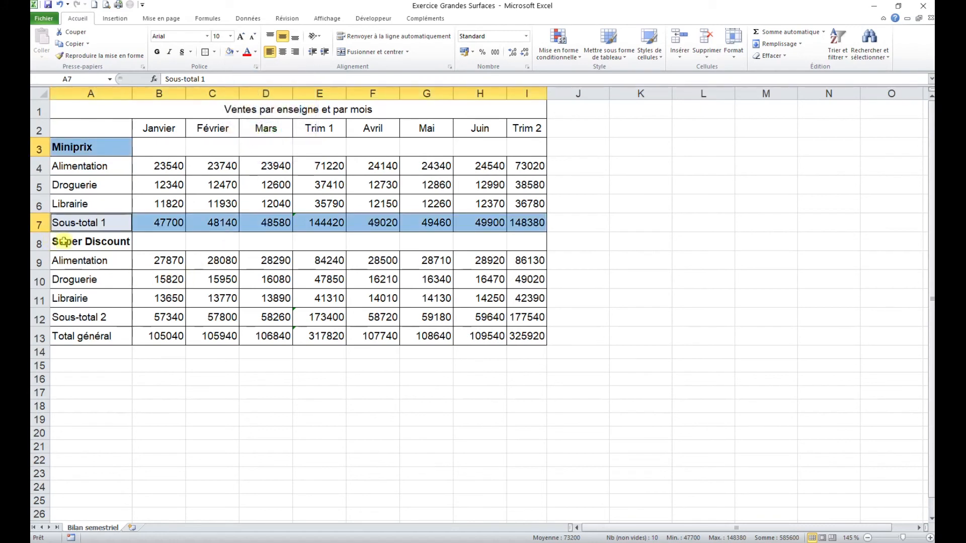
Fill the Super Discount cell A8 and the Sous-total 2 row A12:I12 with light green
{"action": "left_click", "coordinate": [68, 243]}
{"action": "left_click_drag", "start_coordinate": [75, 317], "coordinate": [525, 317]}
{"action": "left_click", "coordinate": [237, 51]}
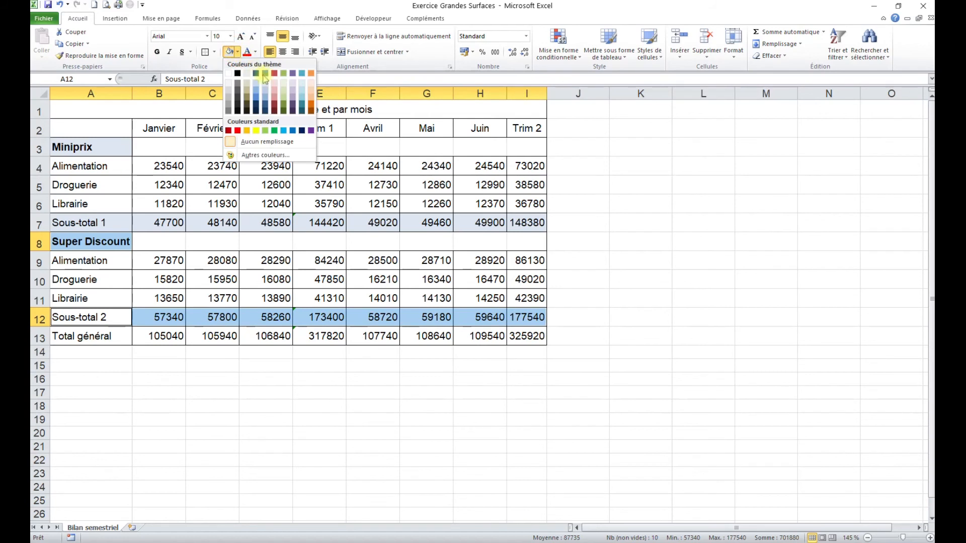
{"action": "left_click", "coordinate": [285, 88]}
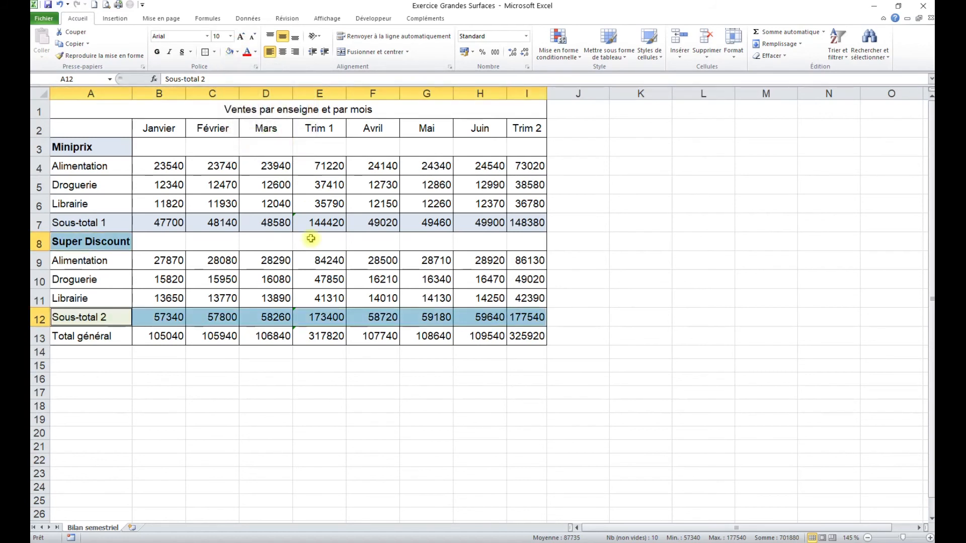
Fill the Total général row A13:I13 with light orange
{"action": "left_click", "coordinate": [280, 336]}
{"action": "left_click_drag", "start_coordinate": [92, 338], "coordinate": [526, 336]}
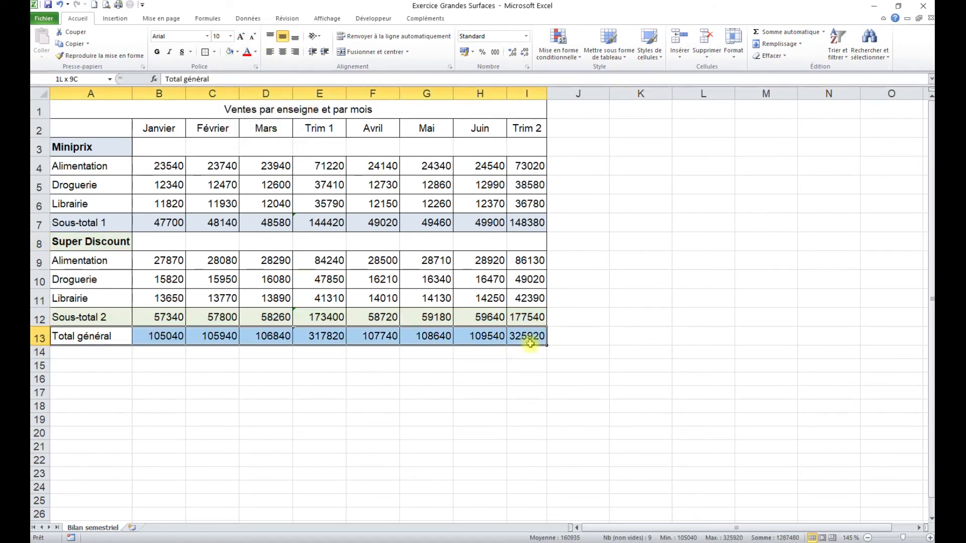
{"action": "left_click", "coordinate": [237, 52]}
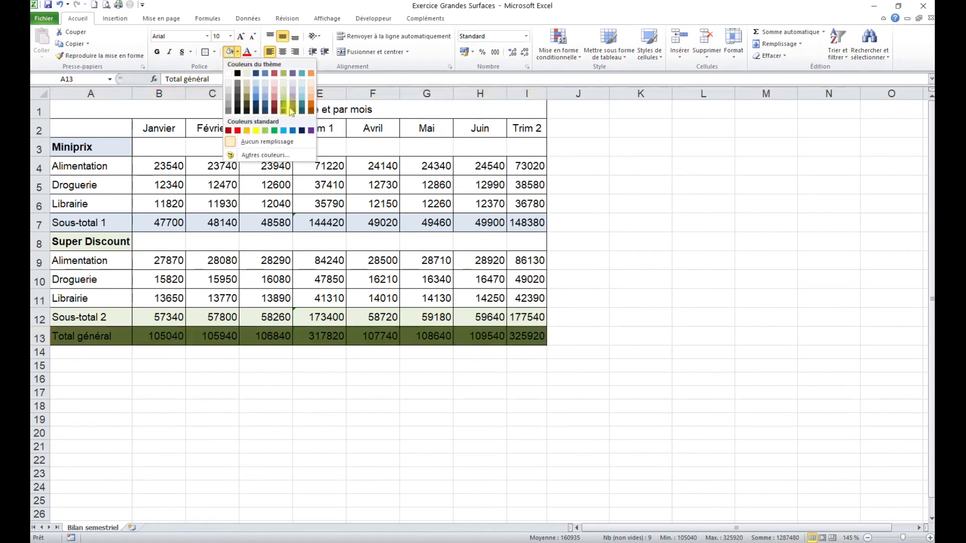
{"action": "left_click", "coordinate": [312, 91]}
{"action": "left_click", "coordinate": [323, 394]}
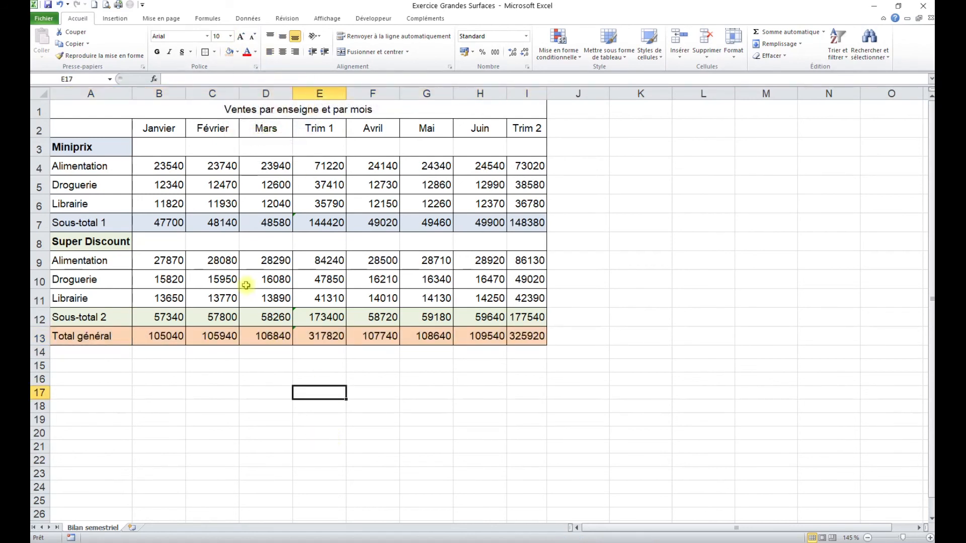
{"action": "left_click", "coordinate": [630, 294]}
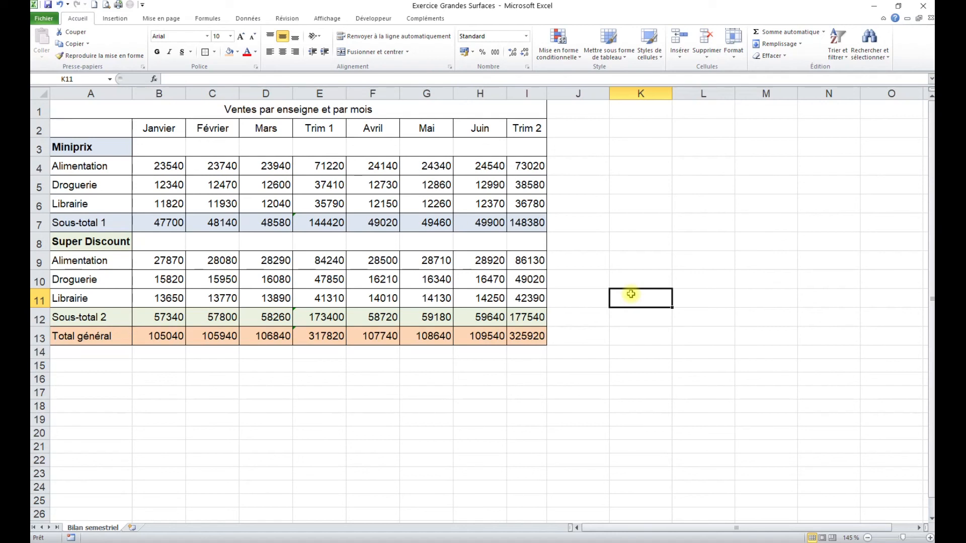
{"action": "left_click", "coordinate": [379, 281]}
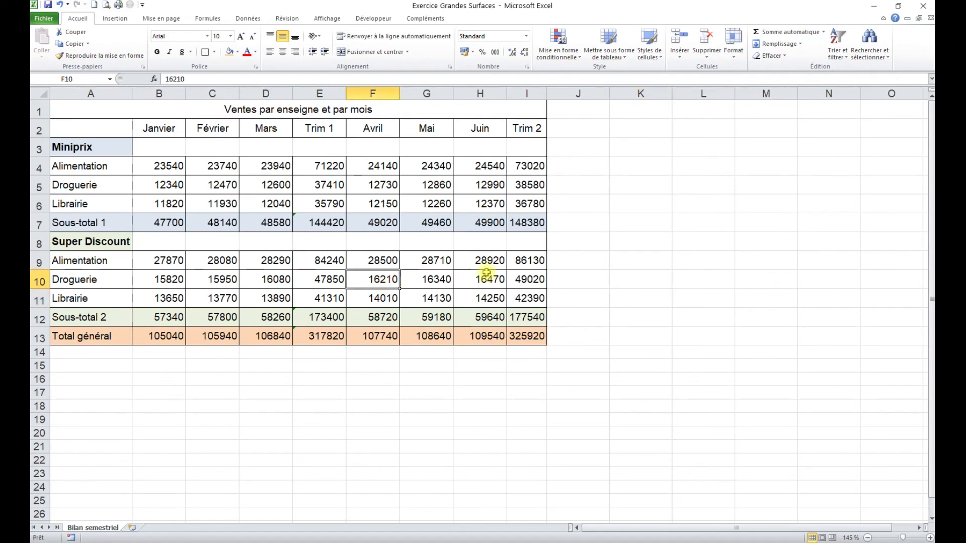
{"action": "left_click", "coordinate": [330, 281]}
{"action": "left_click", "coordinate": [470, 301]}
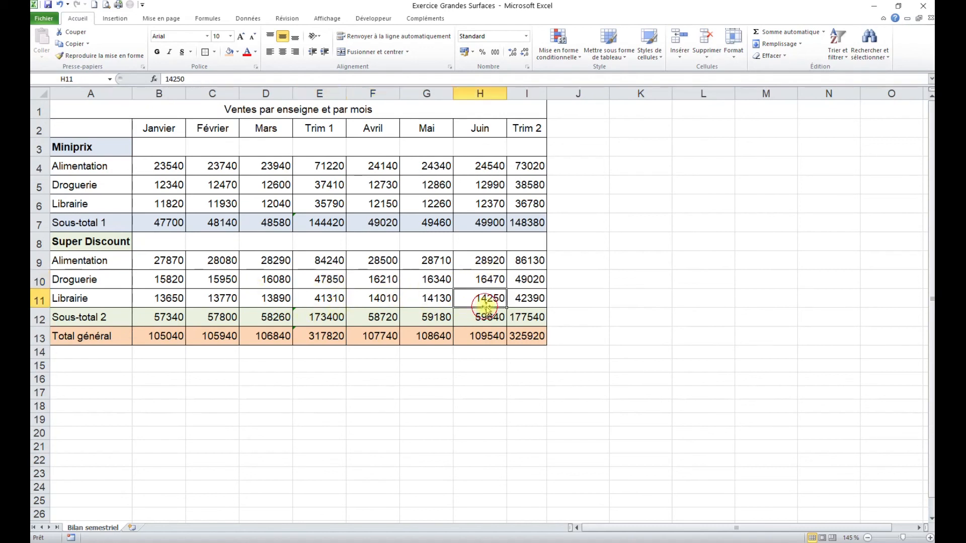